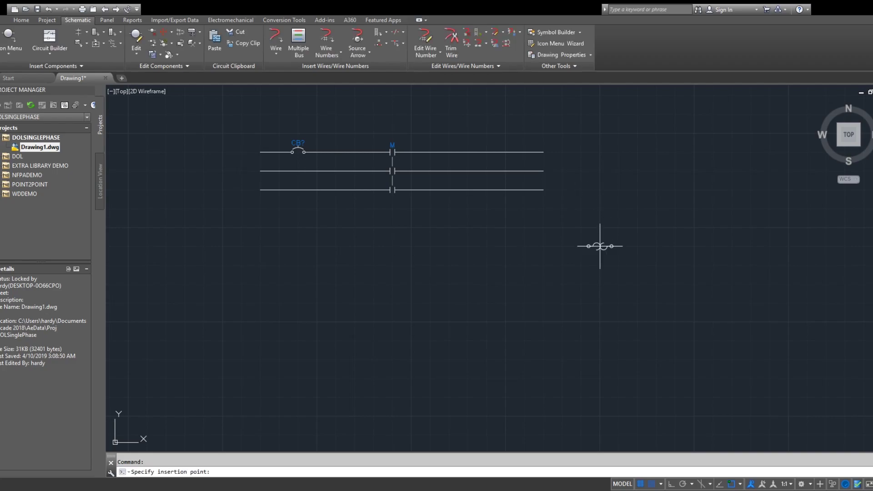
Place the three-pole overload right of the M contacts and wire the top line's end back to the middle line before its contact.
left_click(469, 152)
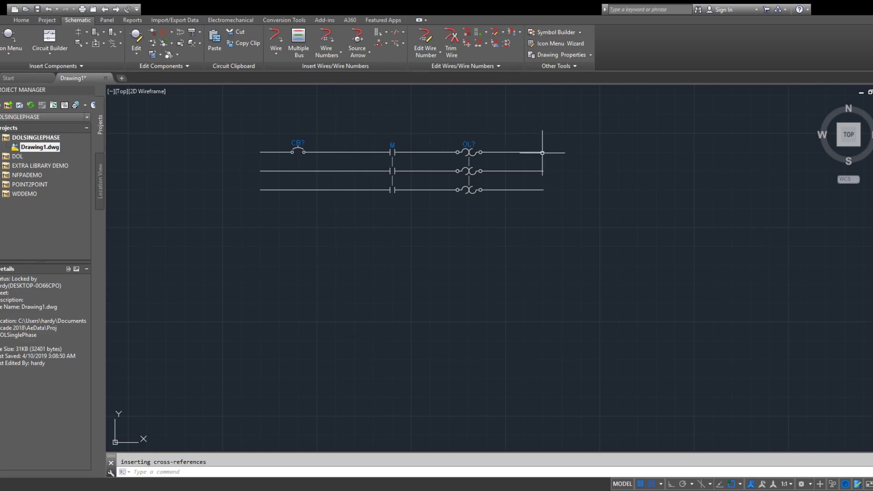
left_click(278, 39)
left_click(543, 152)
left_click(354, 171)
key("Escape")
Remove the leftover stretch of the middle line before the point where the loop wire joins it.
left_click(314, 172)
scroll(427, 180, "up", 2)
scroll(522, 162, "down", 2)
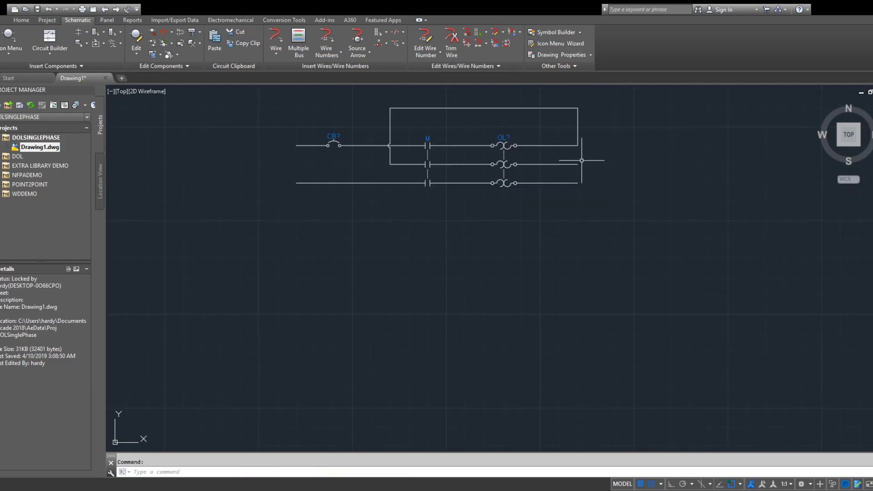
Move the loop wire's upper horizontal segment down closer to the top line.
left_click(512, 108)
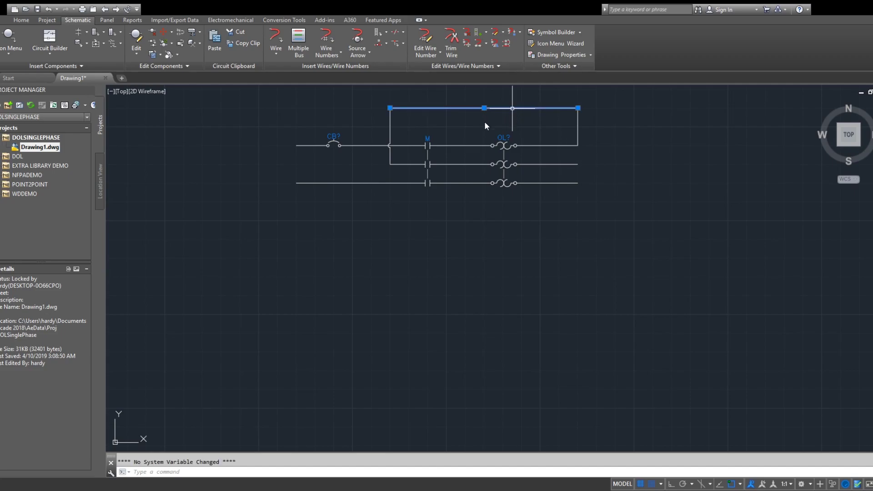
left_click_drag(483, 107, 484, 127)
key("Escape")
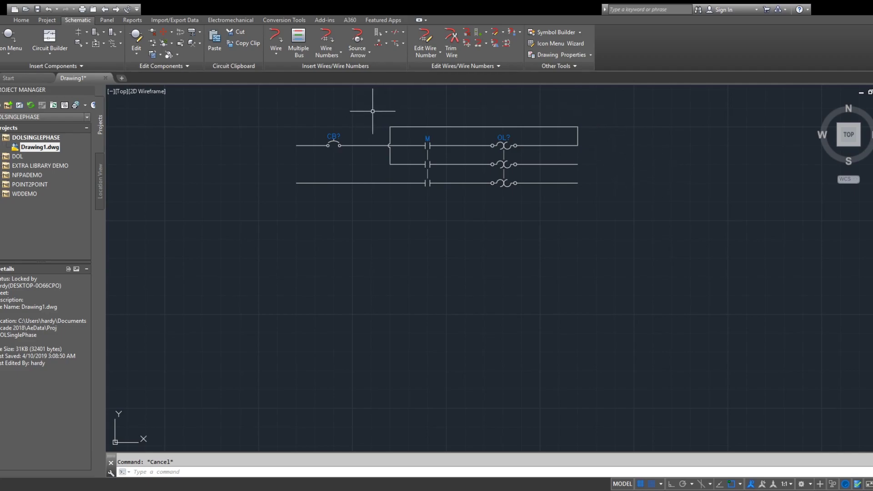
Insert the 1HP single-phase motor symbol to the right of the overload, level with the middle line.
left_click(10, 37)
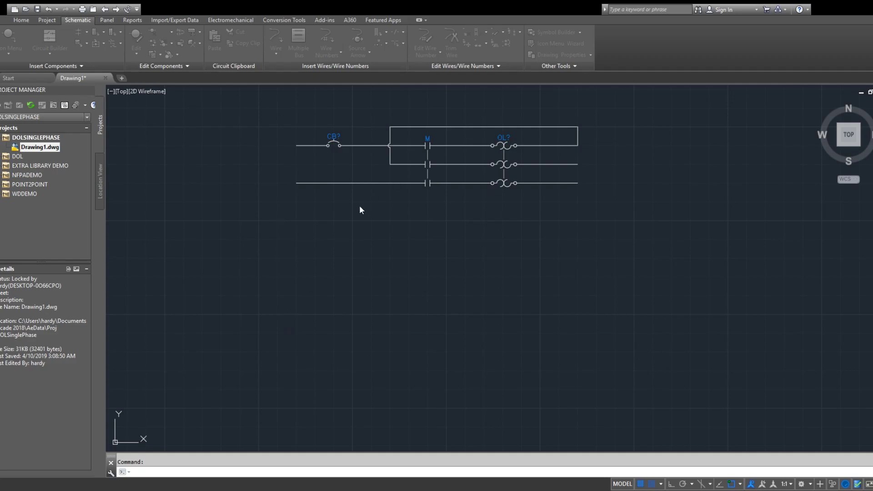
left_click(634, 164)
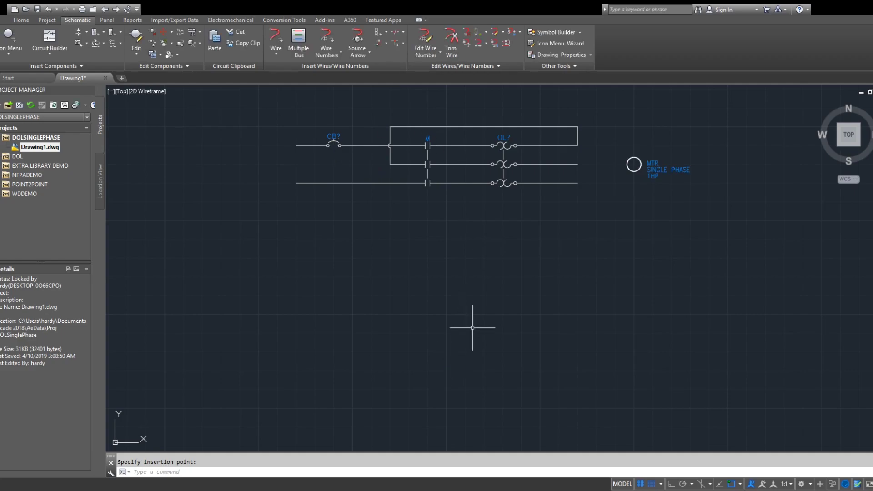
left_click(599, 162)
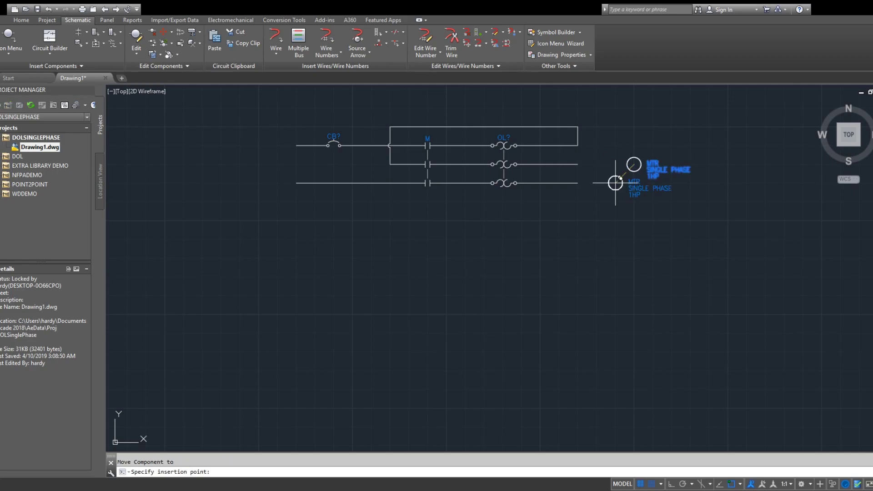
left_click(632, 169)
Turn off grid snap and stretch the middle line's wire end to the motor.
key("F9")
left_click(651, 483)
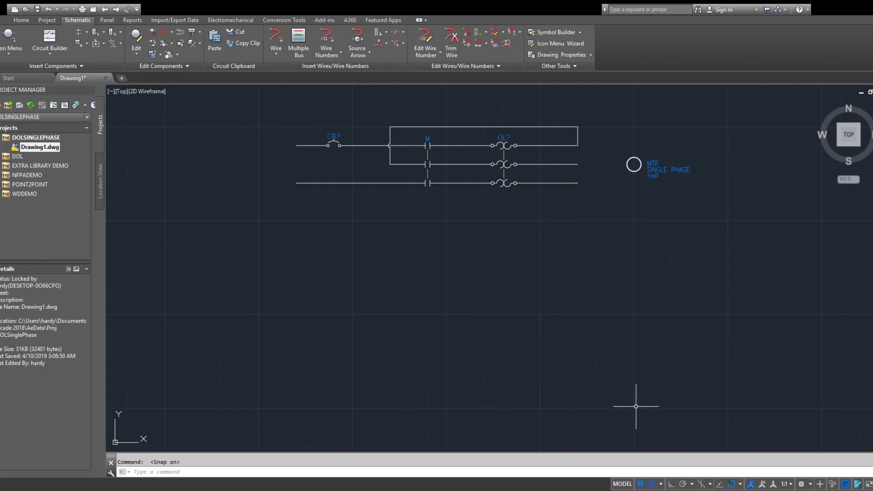
right_click(544, 165)
left_click(498, 164)
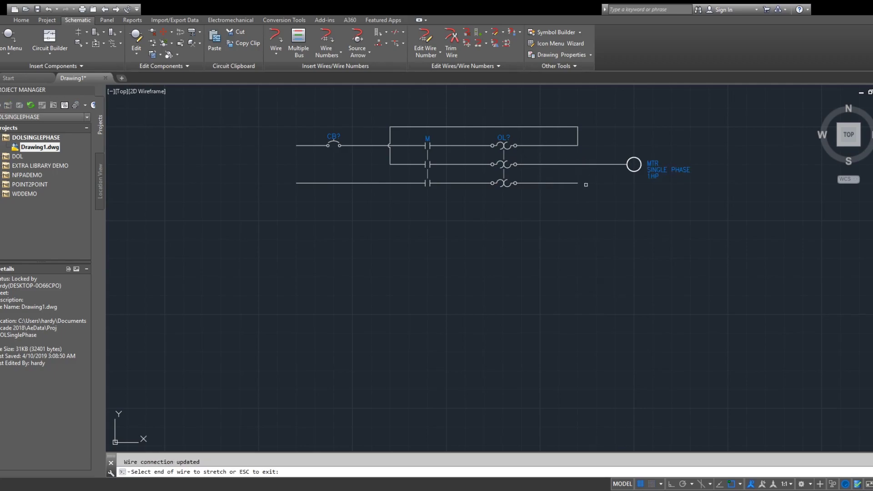
left_click(276, 41)
left_click(578, 183)
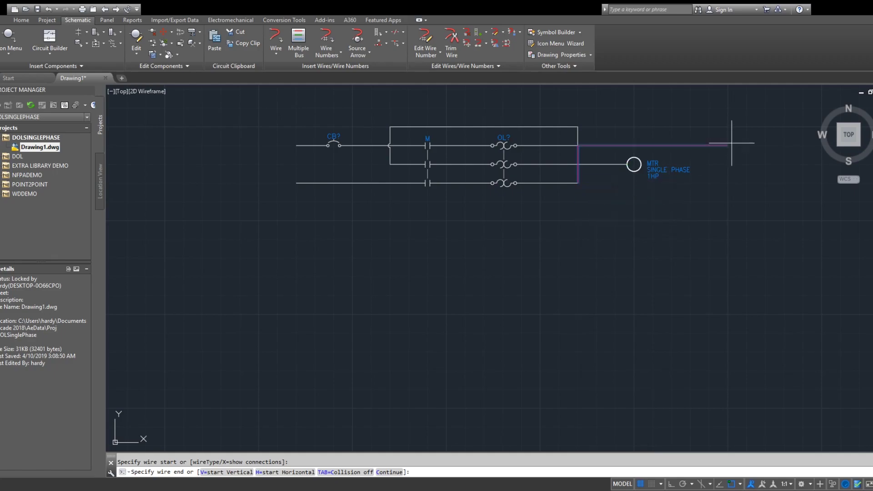
key("Escape")
key("Return")
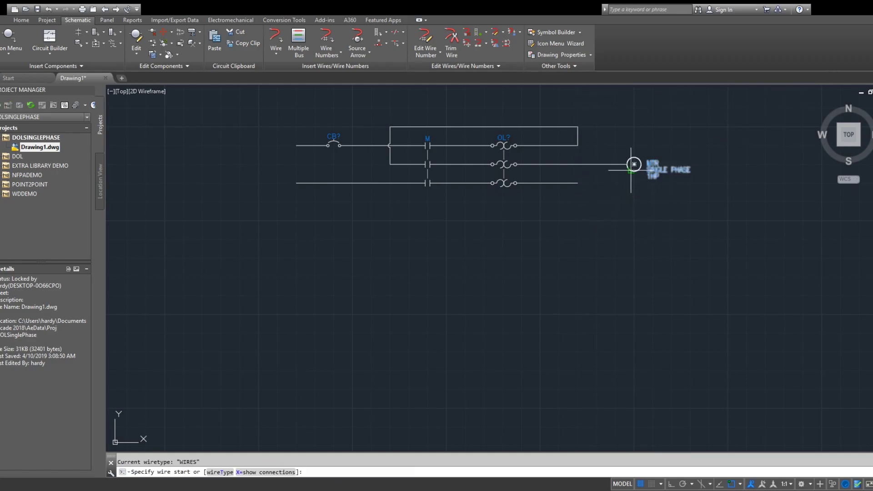
scroll(634, 164, "up", 5)
left_click(627, 164)
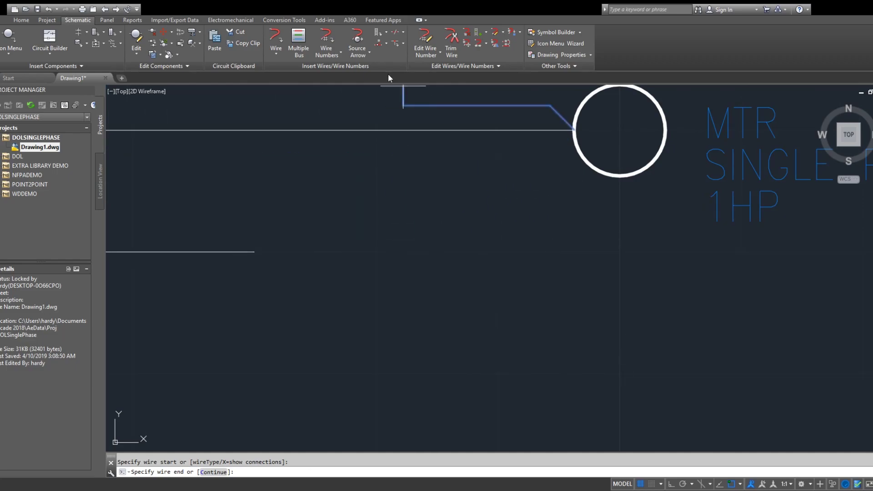
Draw a 45-degree wire from the motor's terminal to the end of the bottom line.
left_click(276, 54)
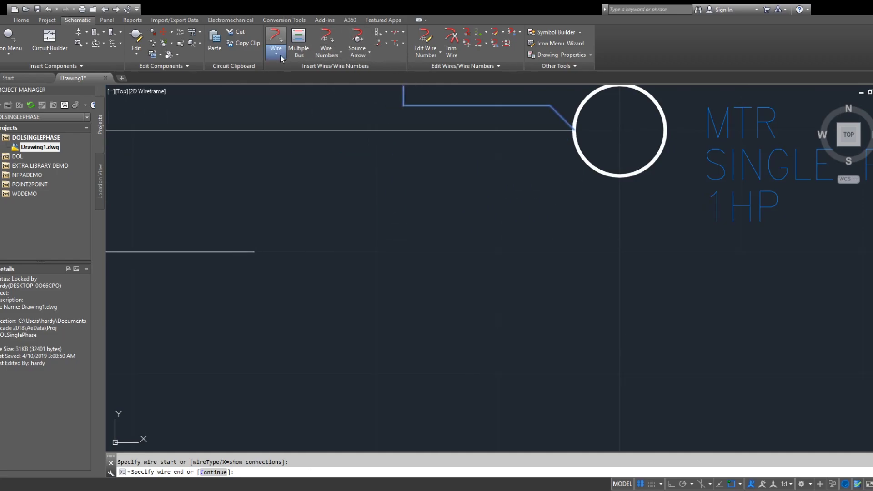
left_click(294, 105)
left_click(574, 130)
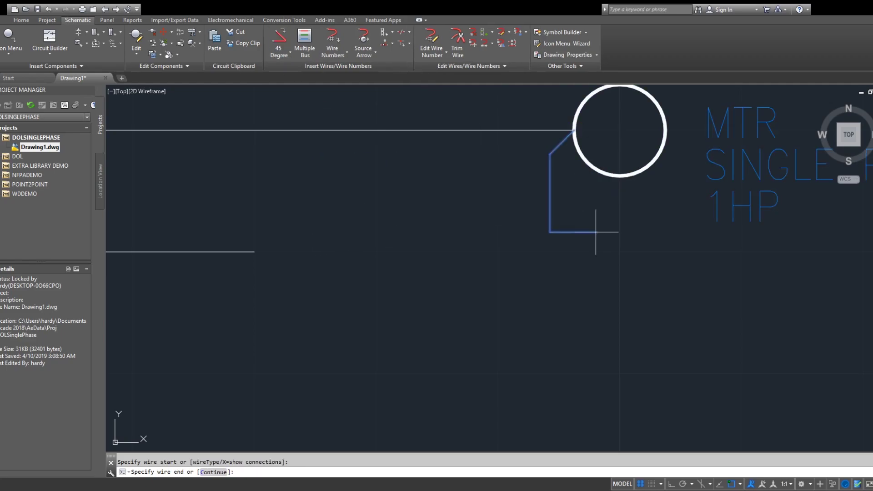
left_click(259, 251)
key("Escape")
Delete the vertical and horizontal segments of the new wire between the bottom line and the motor.
left_click(289, 156)
key("Escape")
left_click(254, 170)
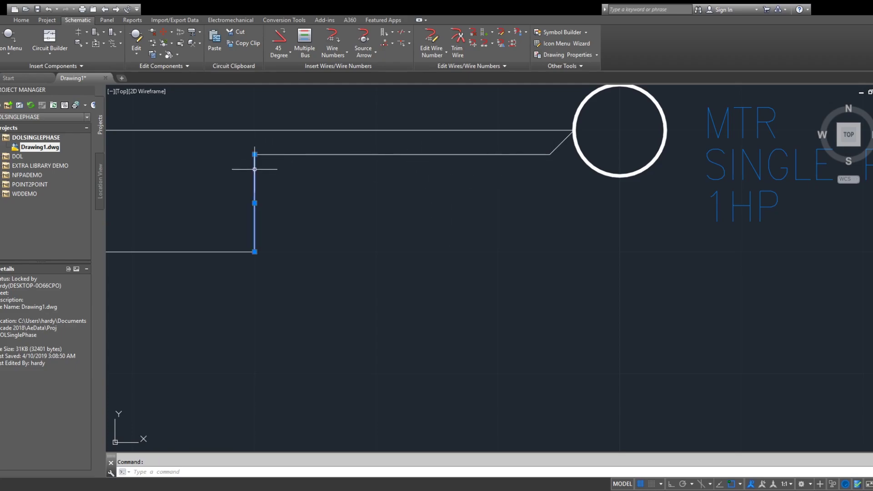
key("Delete")
left_click(308, 153)
left_click(321, 157)
left_click(321, 155)
key("Delete")
left_click(557, 147)
left_click(550, 154)
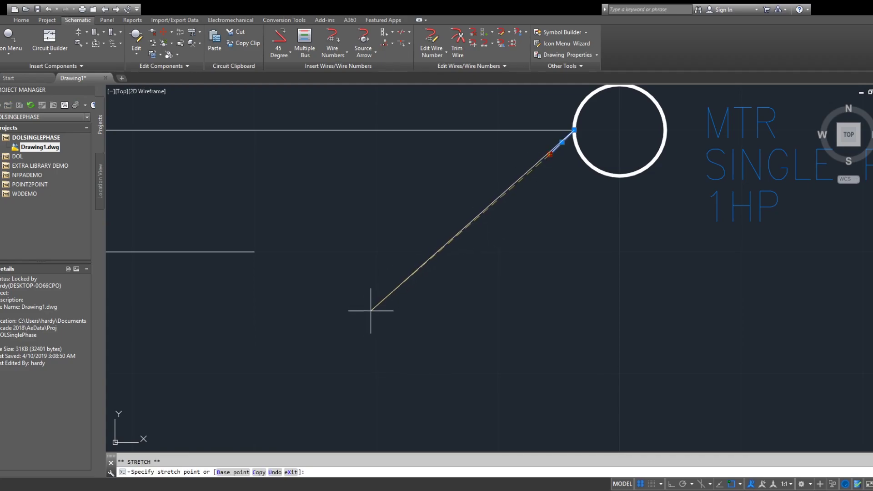
key("Escape")
key("Escape")
Stretch the bottom line horizontally to just past the motor's centre.
left_click(259, 251)
left_click(258, 252)
left_click(632, 252)
key("Escape")
Try to scoot the short diagonal wire stub at the motor's terminal.
left_click(558, 158)
left_click(555, 146)
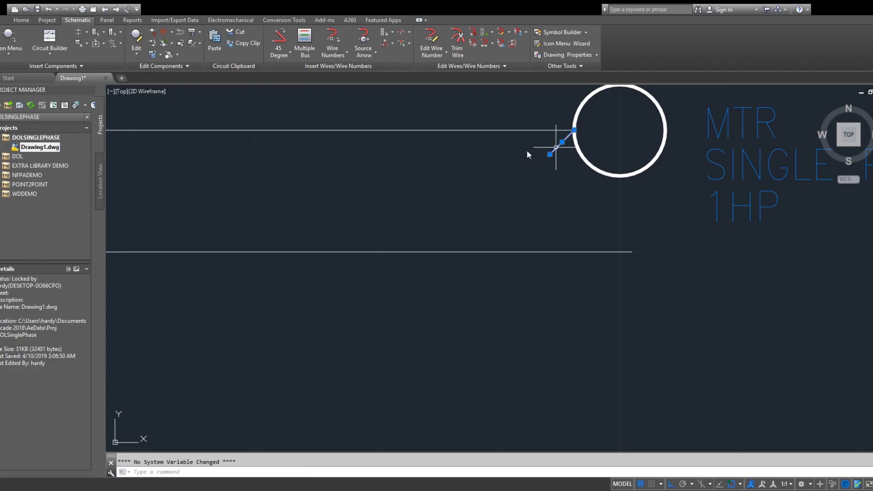
left_click(558, 147)
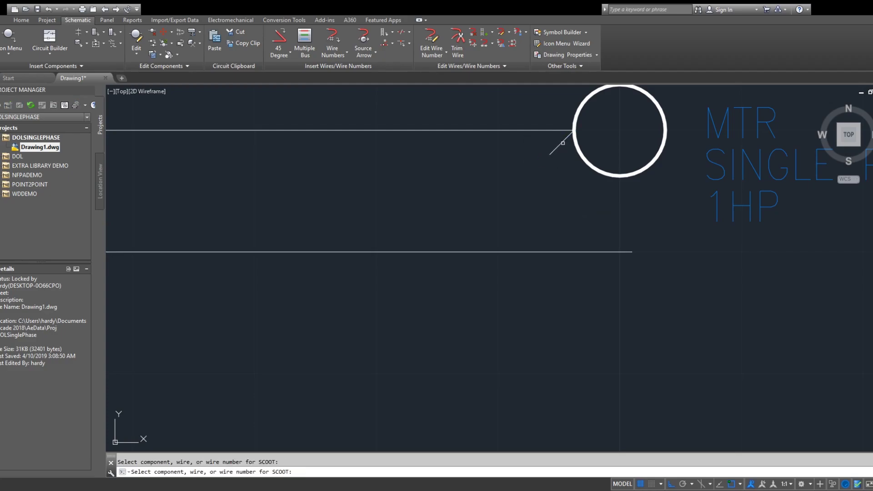
left_click(565, 137)
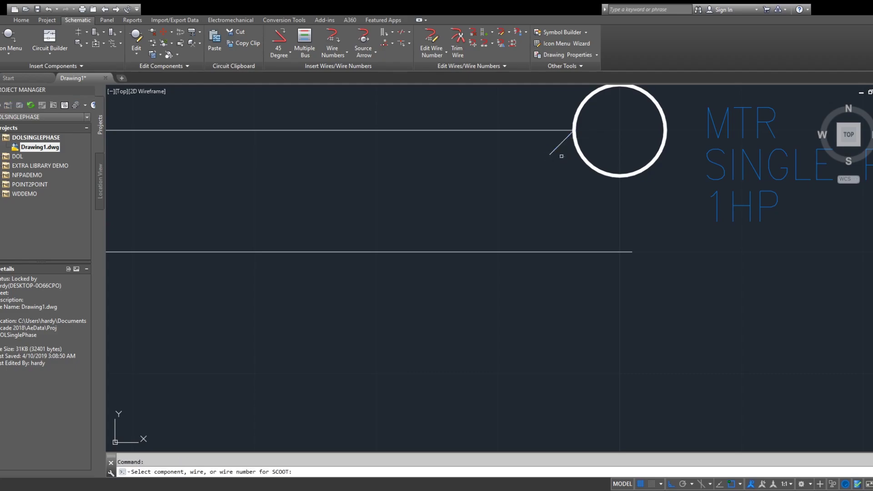
key("Escape")
left_click(564, 141)
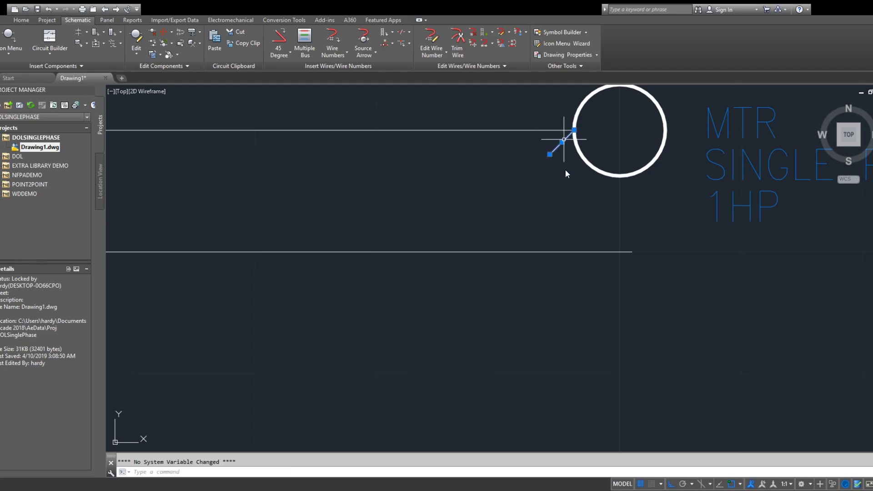
key("Escape")
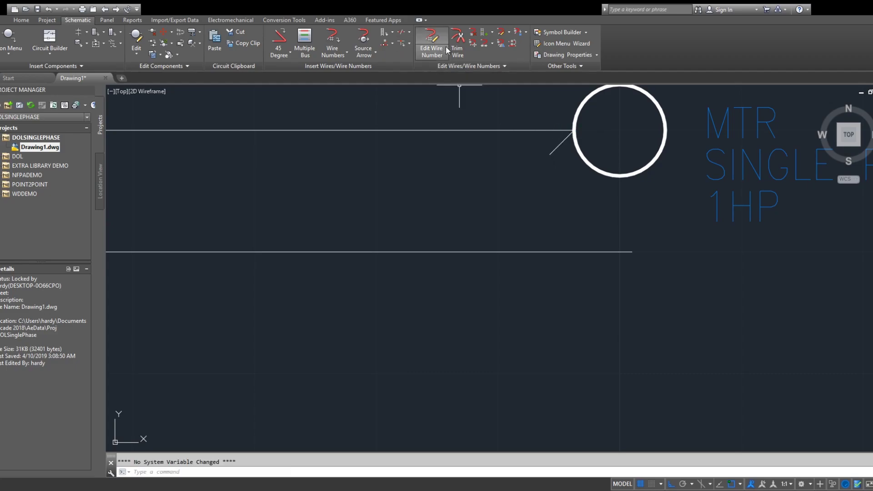
left_click(277, 41)
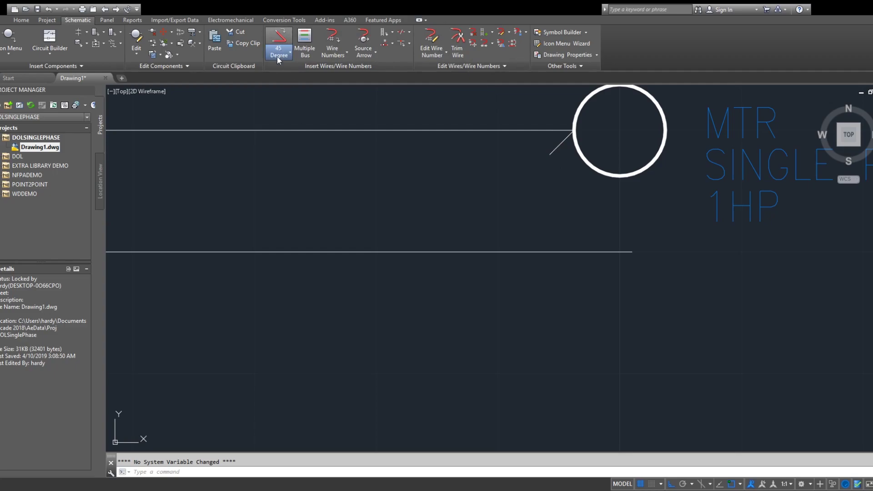
left_click(558, 145)
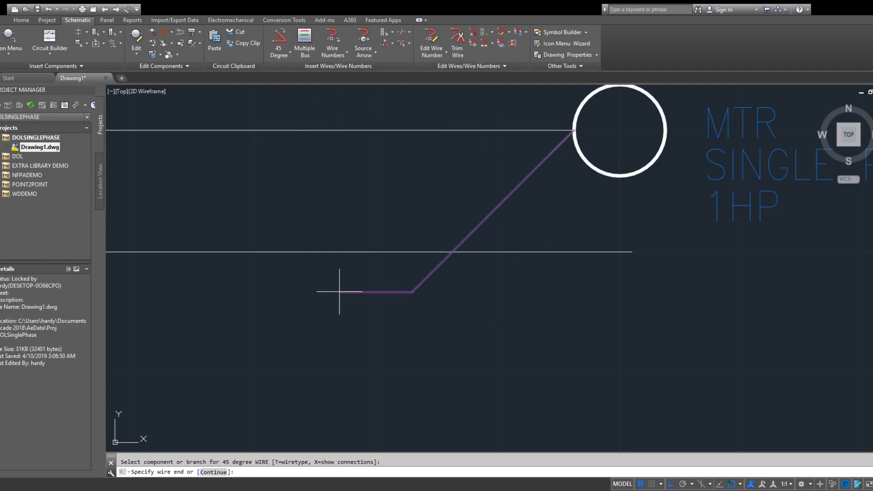
key("Escape")
left_click(276, 42)
left_click(620, 177)
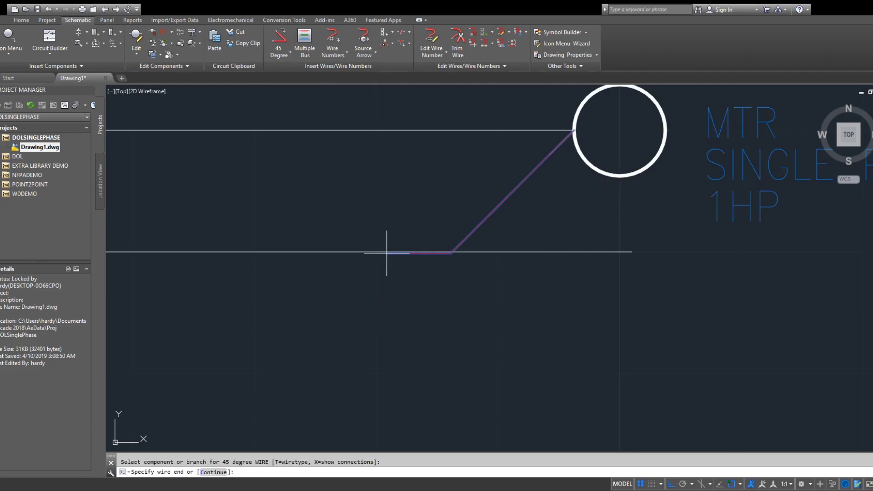
key("Escape")
Delete the short diagonal wire stub at the motor's terminal.
scroll(555, 255, "down", 5)
scroll(559, 232, "up", 5)
key("Return")
key("Escape")
left_click(570, 215)
key("Delete")
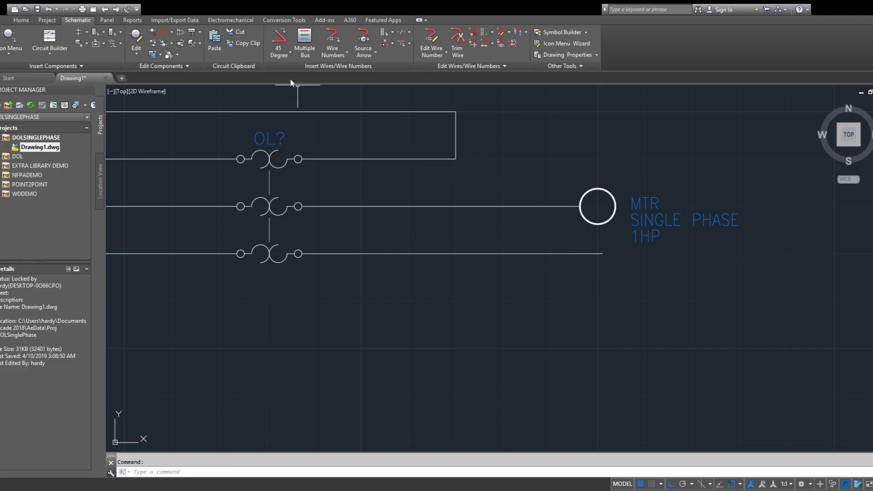
left_click(279, 42)
left_click(580, 206)
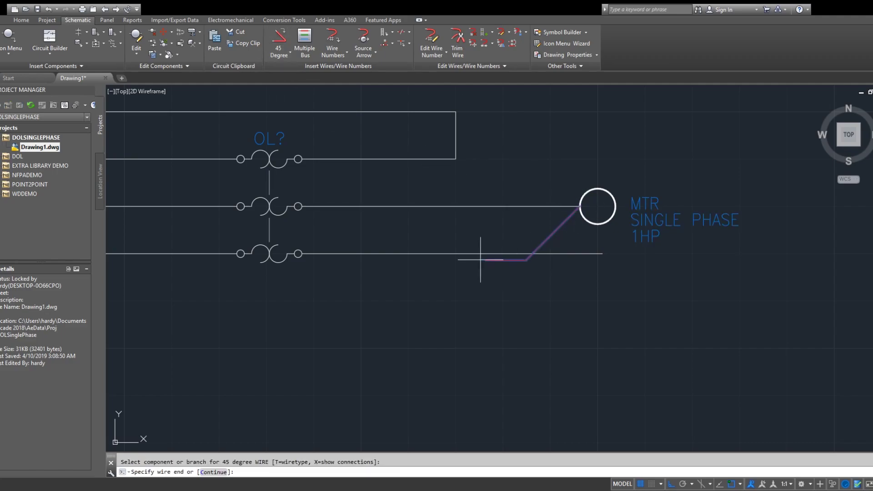
key("Escape")
left_click(544, 253)
key("Escape")
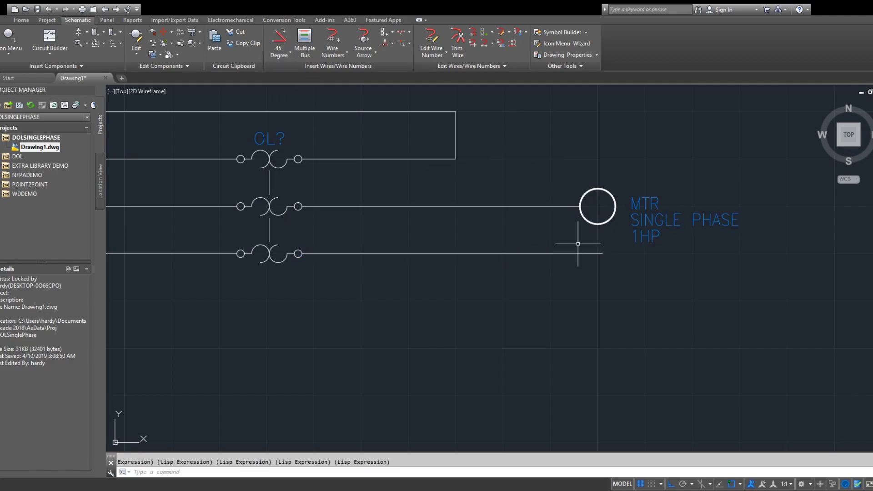
scroll(578, 248, "up", 3)
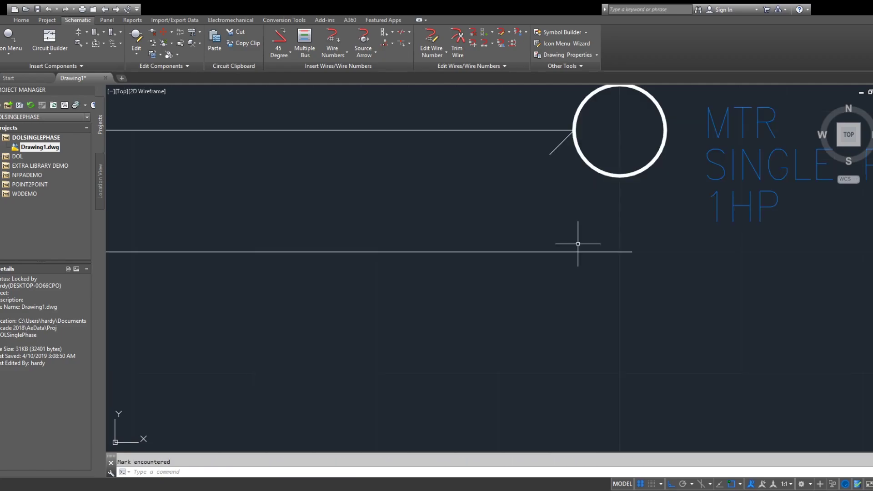
Delete the bottom line's wire after the overload and the diagonal wire stub at the motor's terminal.
scroll(566, 242, "down", 3)
left_click(553, 251)
key("Delete")
left_click(557, 212)
key("Delete")
Draw a 45-degree wire from the motor's terminal to the output of the overload's bottom pole.
left_click(279, 38)
left_click(564, 206)
left_click(282, 251)
key("Escape")
scroll(507, 190, "down", 2)
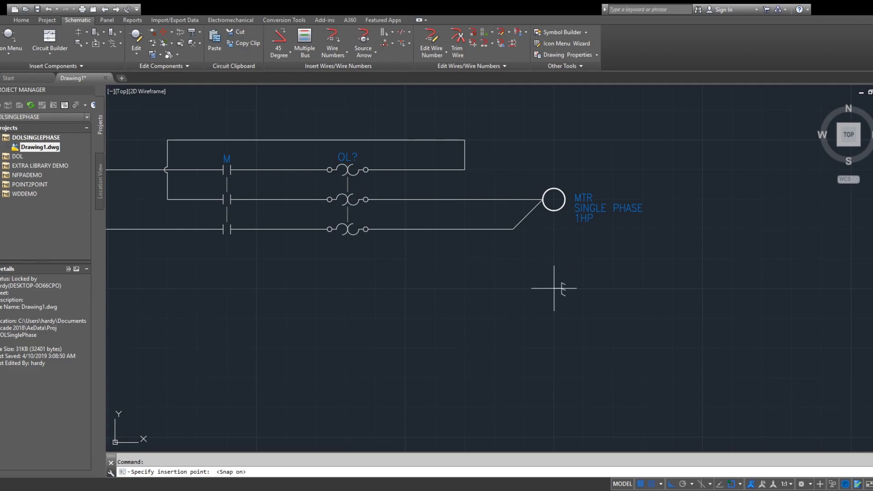
Insert an earth ground symbol directly below the motor.
left_click(554, 259)
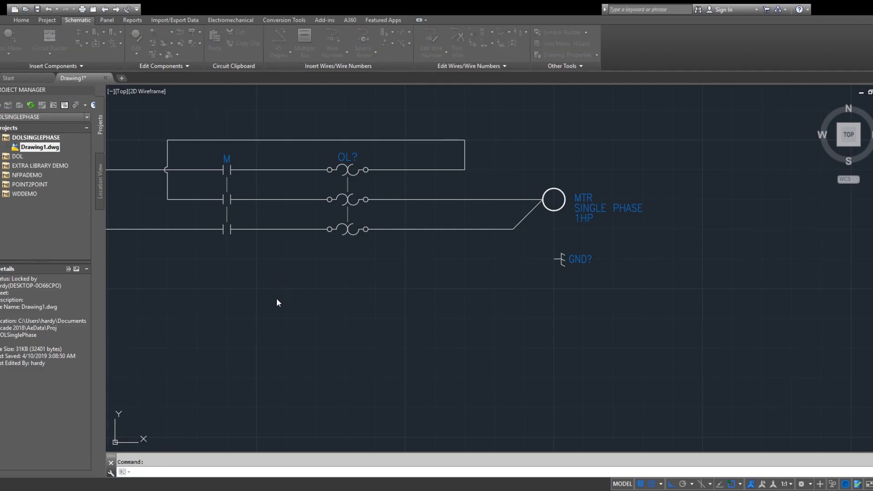
left_click(554, 289)
key("Escape")
left_click(563, 288)
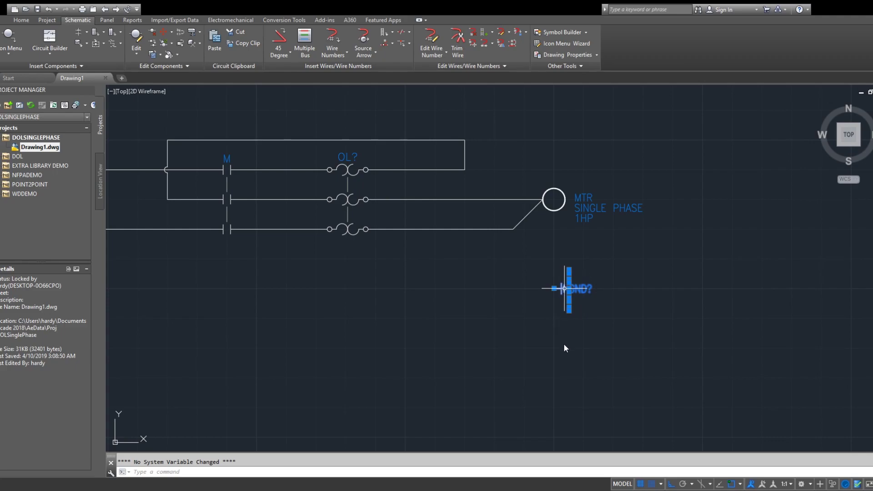
key("Escape")
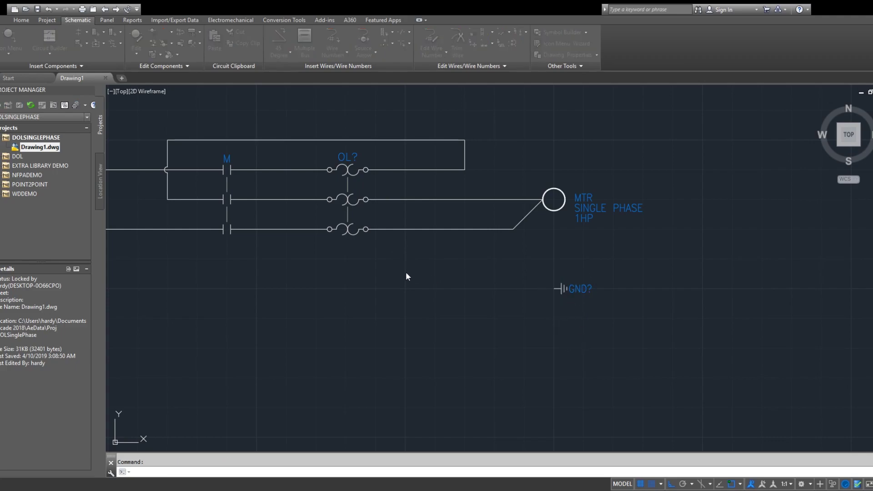
left_click(562, 333)
left_click(563, 288)
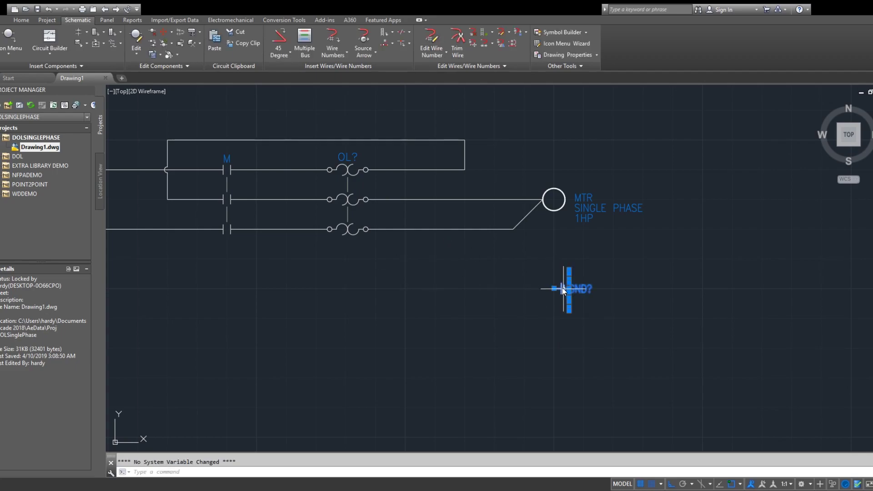
key("Escape")
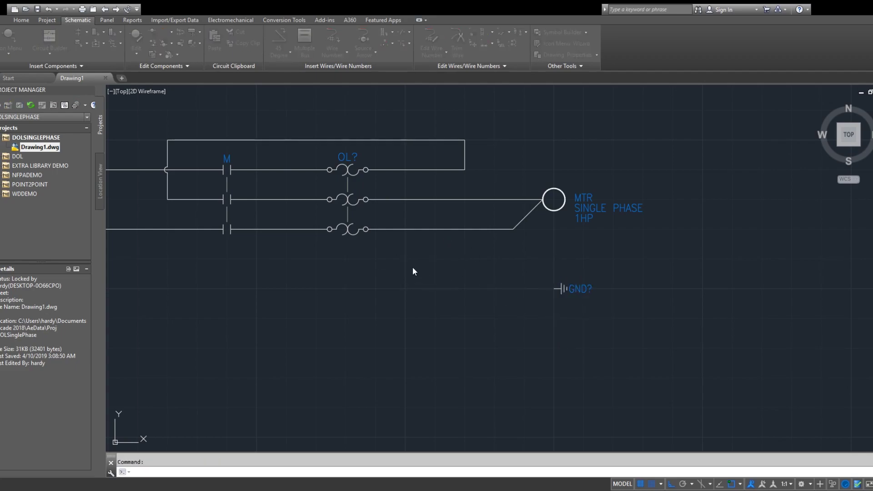
left_click(562, 288)
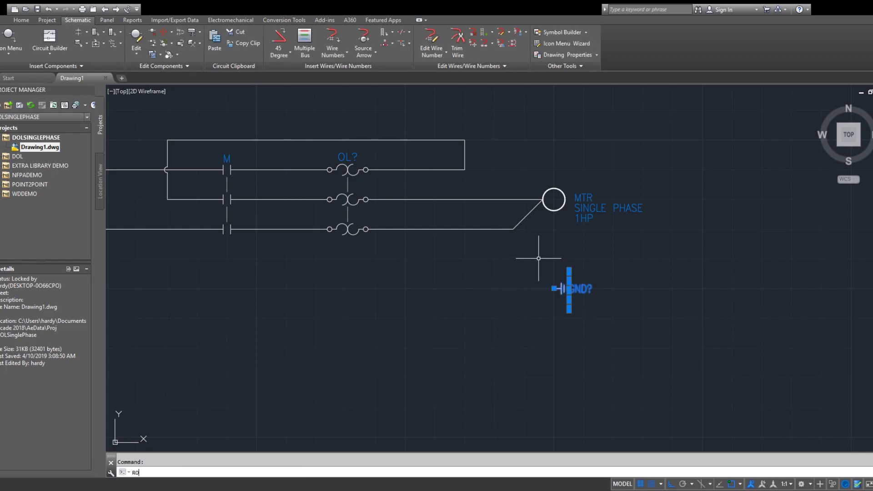
type("RO")
key("Return")
left_click(554, 289)
key("Escape")
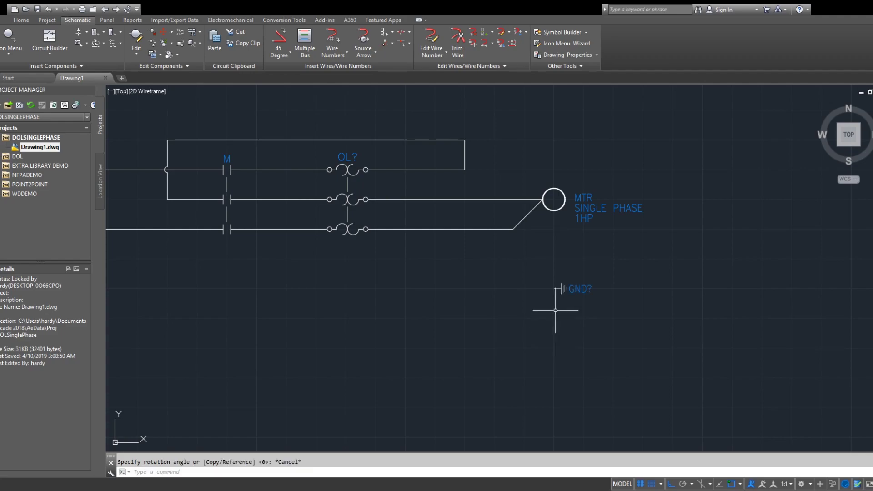
Try to flip the ground symbol below the motor.
left_click(562, 288)
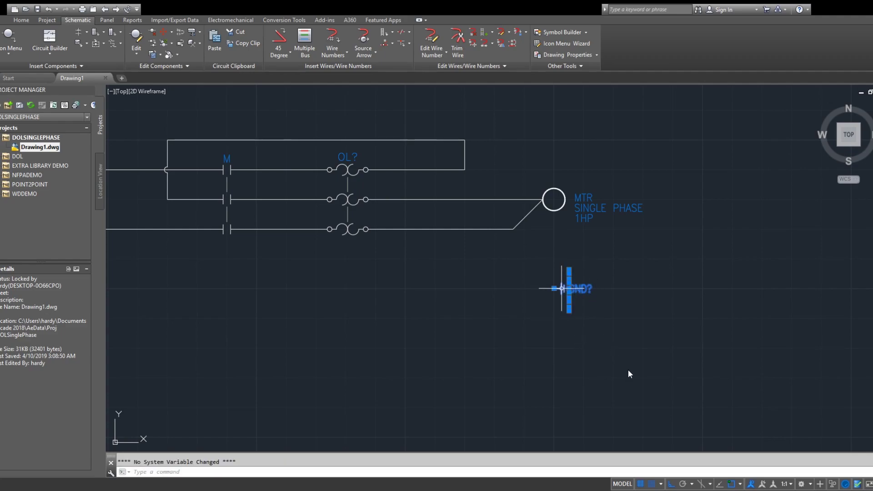
key("Escape")
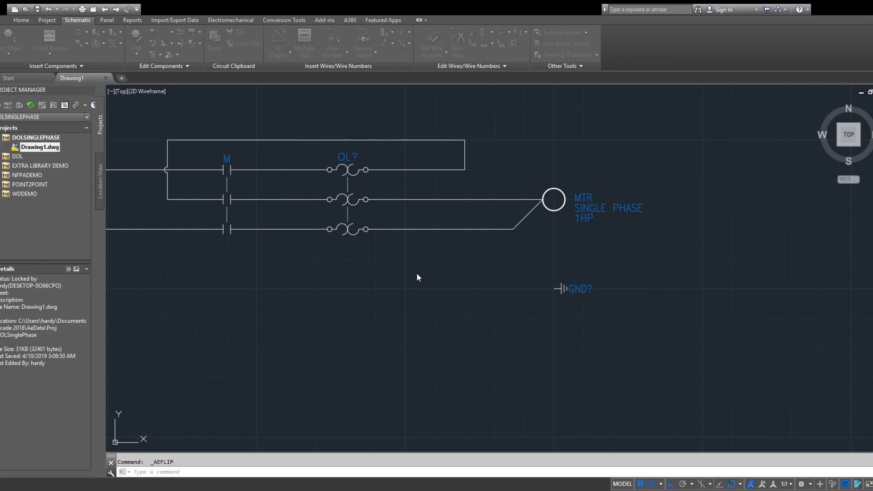
left_click(561, 288)
right_click(561, 288)
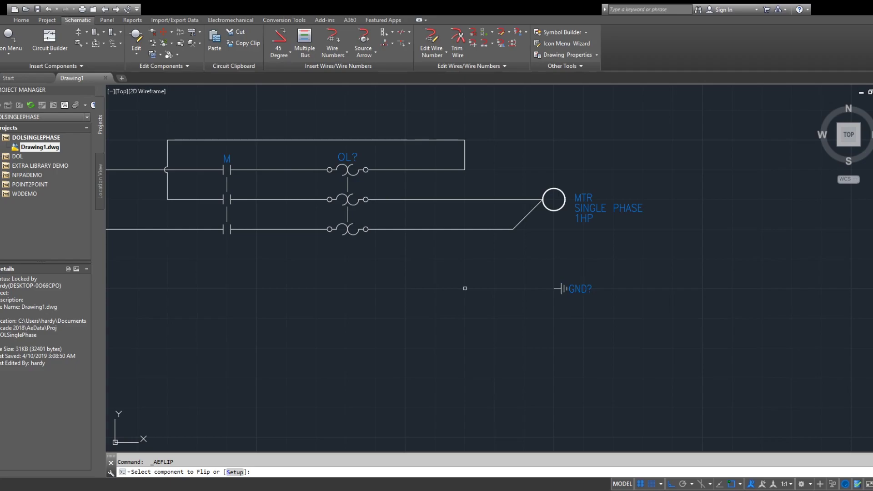
left_click(564, 288)
right_click(561, 288)
left_click(554, 288)
left_click(554, 288)
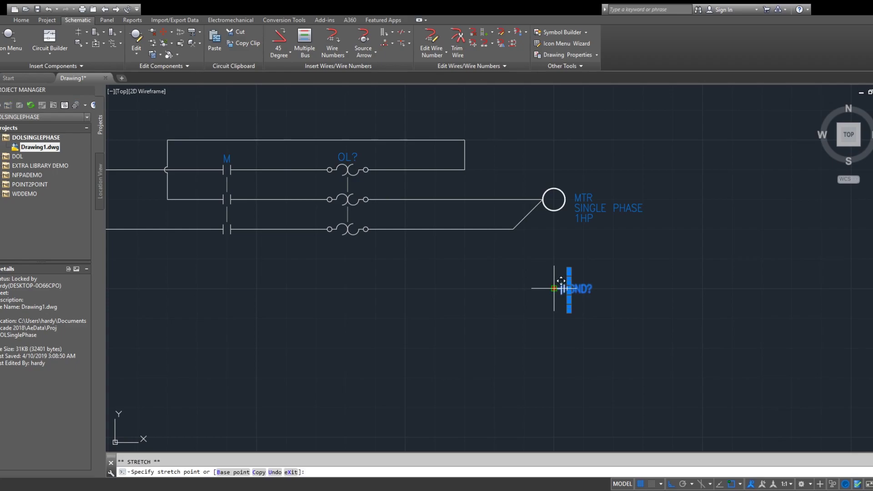
key("Escape")
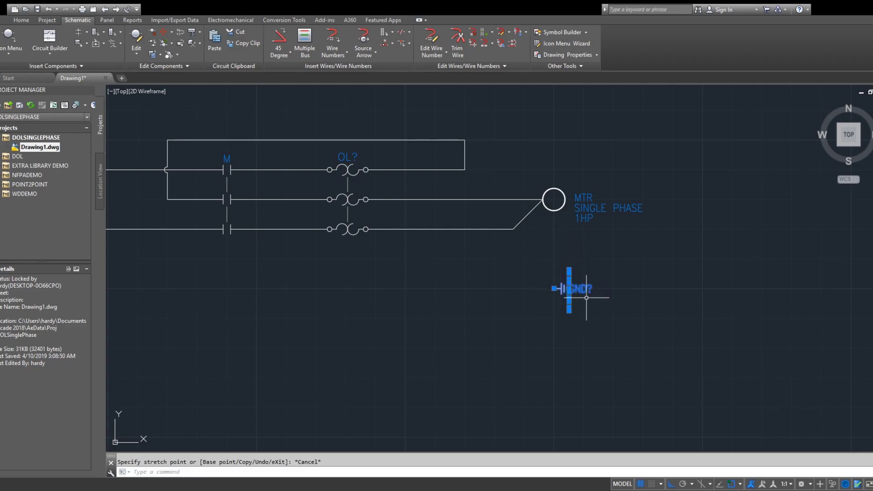
key("Escape")
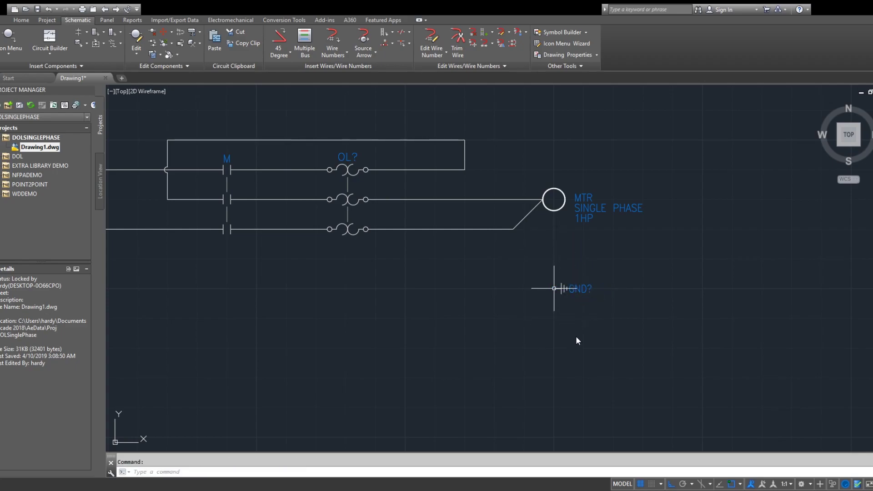
key("Escape")
Rotate the ground symbol a quarter turn clockwise about its connection point so it points downward.
type("ro")
key("Return")
left_click(559, 288)
right_click(559, 288)
left_click(559, 288)
left_click(552, 315)
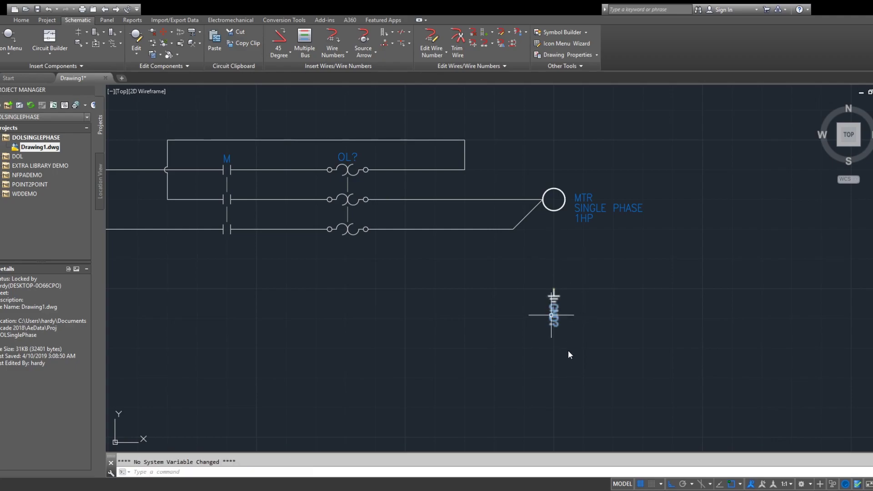
Rotate the ground symbol's GND? label so its text reads horizontally.
key("ctrl+z")
left_click(565, 304)
left_click(568, 306)
right_click(568, 305)
left_click(568, 304)
left_click(551, 314)
left_click(564, 303)
right_click(563, 303)
left_click(563, 303)
right_click(562, 304)
left_click(554, 308)
Move the GND? label so it sits centred just beneath the ground symbol.
left_click(668, 485)
left_click(542, 315)
right_click(555, 311)
right_click(557, 310)
left_click(551, 310)
right_click(550, 310)
left_click(551, 311)
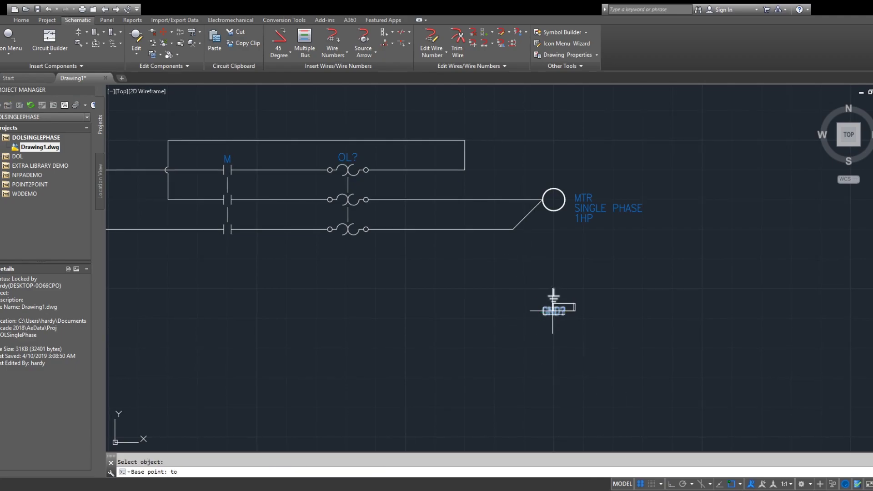
left_click(544, 315)
key("Escape")
Move the ground symbol with its label straight up, closer to the motor, with snap on.
left_click_drag(592, 272, 495, 309)
right_click(522, 301)
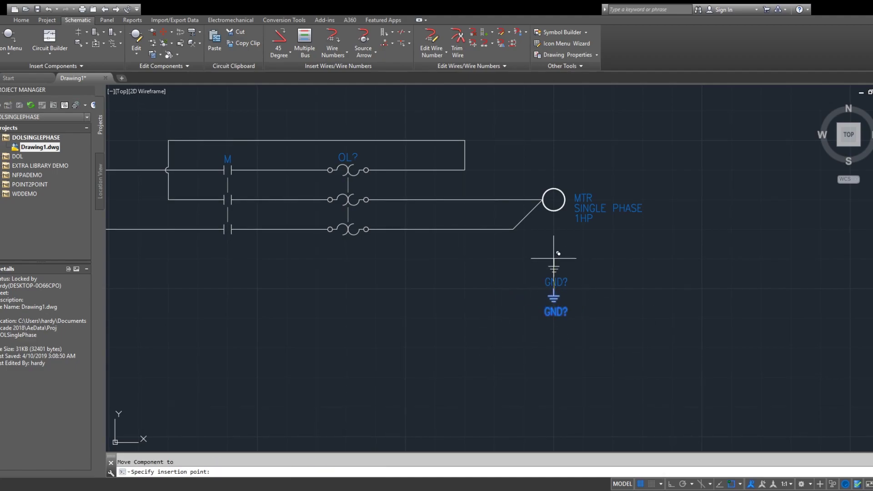
key("F9")
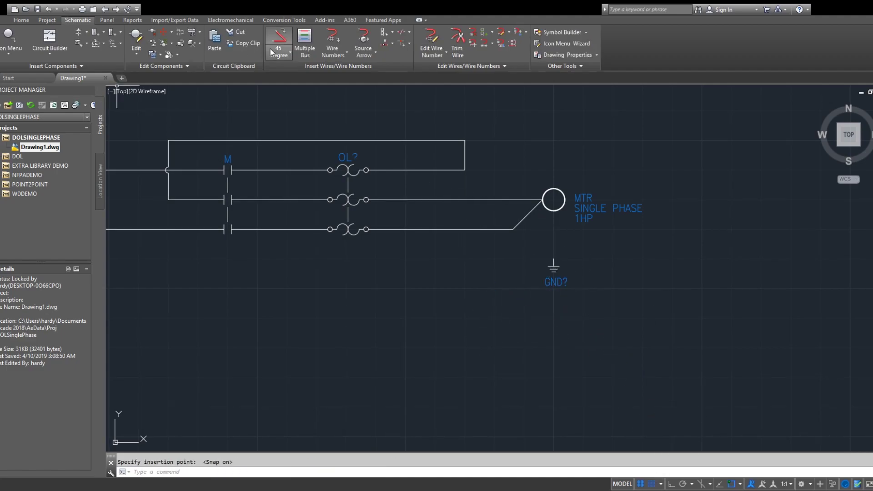
Try to draw a wire between the ground symbol and the bottom of the motor circle.
left_click(284, 41)
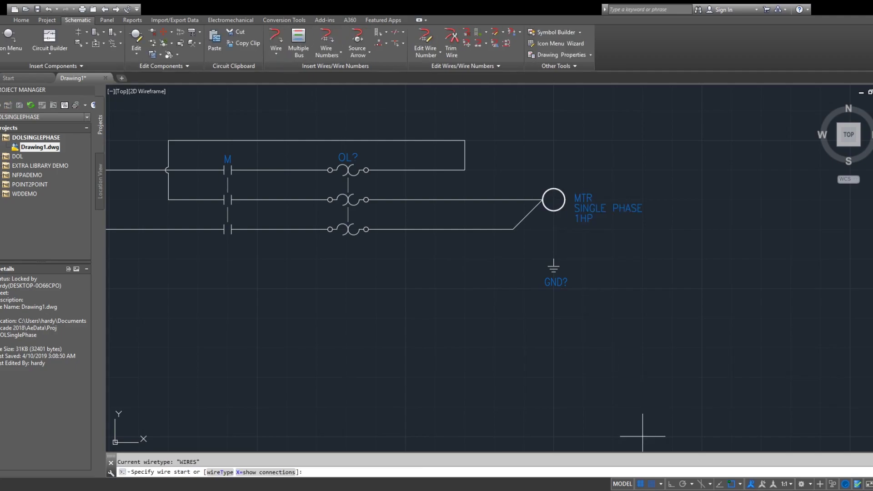
left_click(554, 199)
left_click(554, 258)
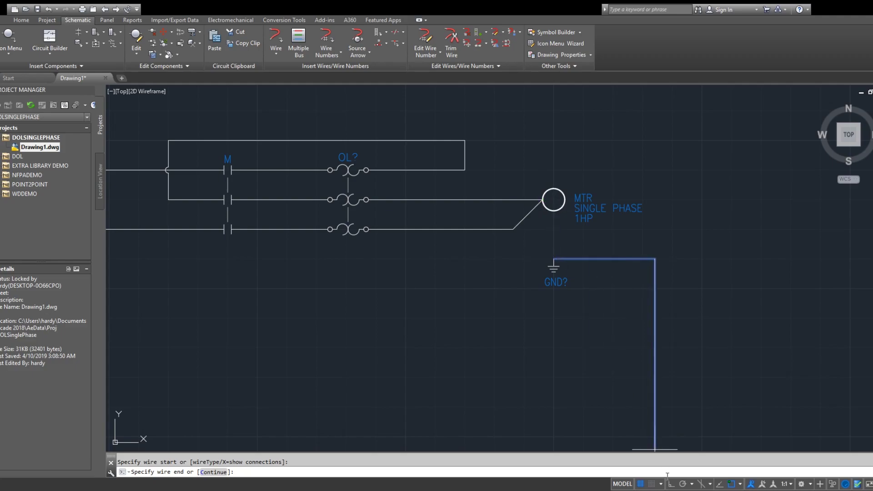
scroll(555, 226, "up", 10)
scroll(536, 177, "down", 1)
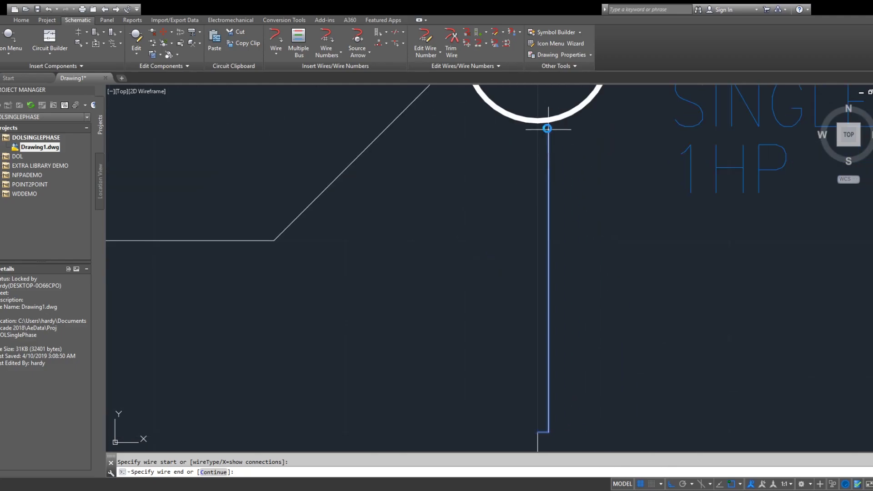
left_click(535, 120)
scroll(563, 149, "down", 2)
key("ctrl+z")
key("Escape")
key("Escape")
key("ctrl+z")
key("ctrl+z")
Delete the leftover wire fragments at the ground symbol.
left_click(760, 299)
key("Delete")
left_click(752, 283)
key("Delete")
left_click(755, 289)
key("Delete")
left_click(771, 324)
key("Delete")
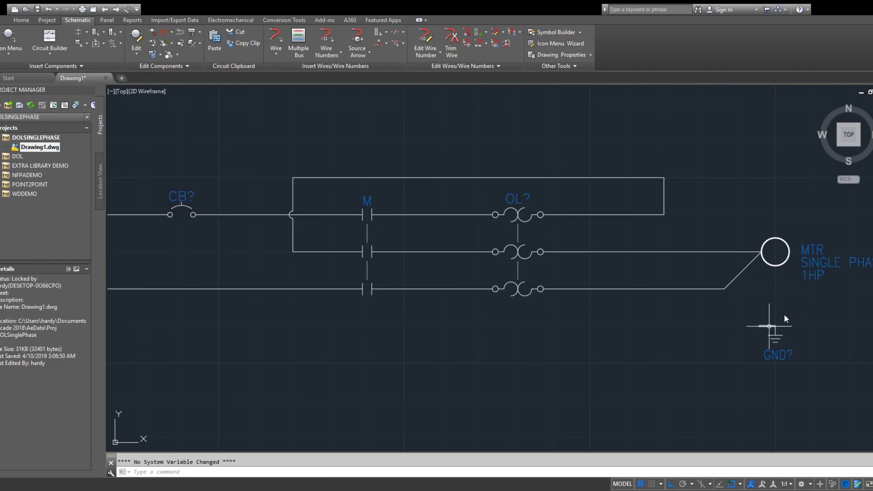
scroll(870, 337, "up", 2)
middle_click_drag(863, 331, 758, 318)
left_click(608, 306)
key("Delete")
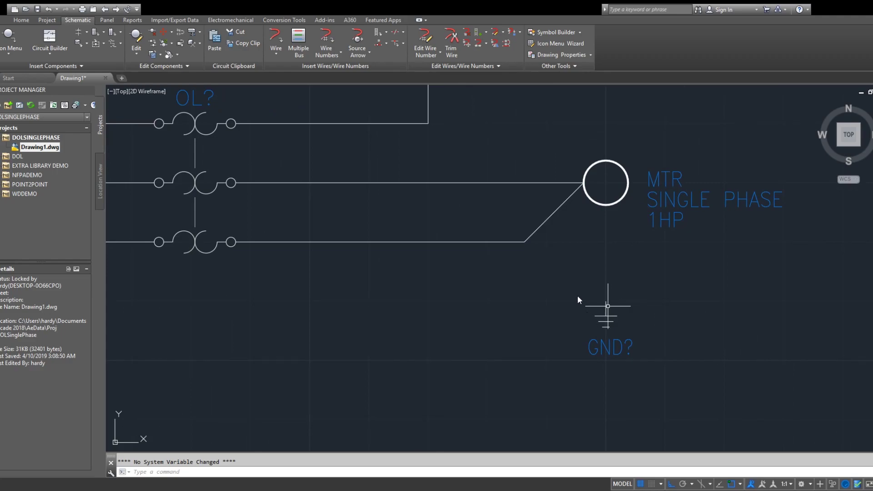
left_click(608, 309)
key("Escape")
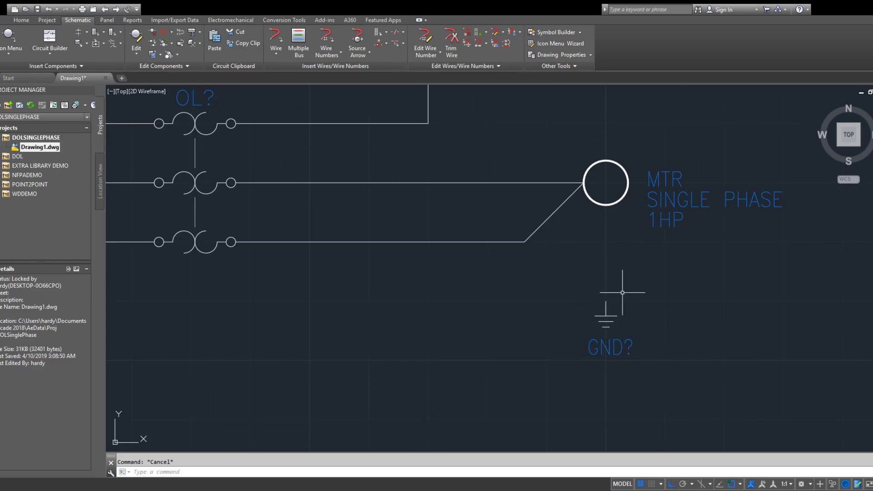
Draw a vertical wire from the ground symbol upward, ending a short distance below the motor circle.
left_click(276, 40)
left_click(605, 301)
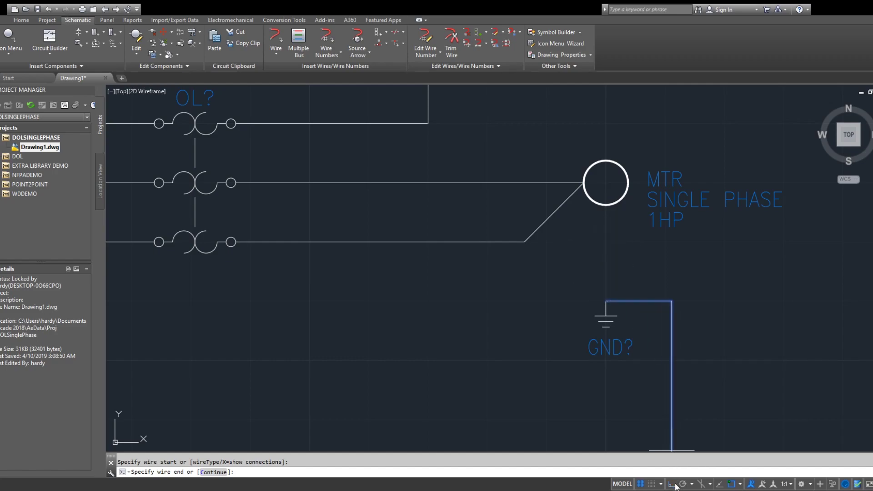
left_click(651, 484)
left_click(605, 242)
key("Escape")
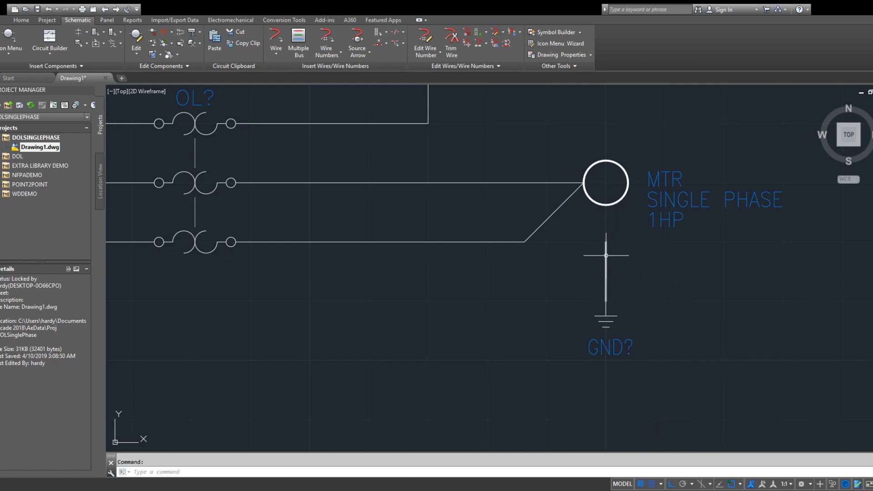
Stretch the upper end of the ground wire to the centre of the motor circle.
right_click_drag(605, 256, 576, 258)
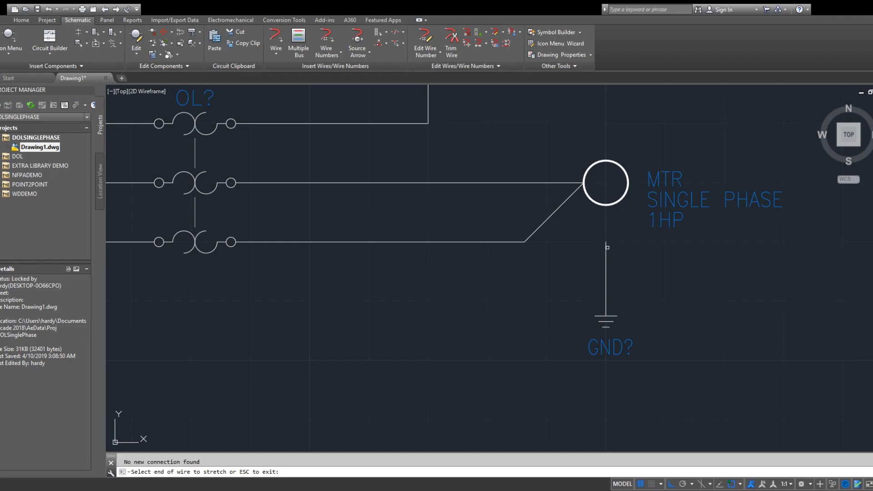
left_click(606, 242)
left_click(606, 182)
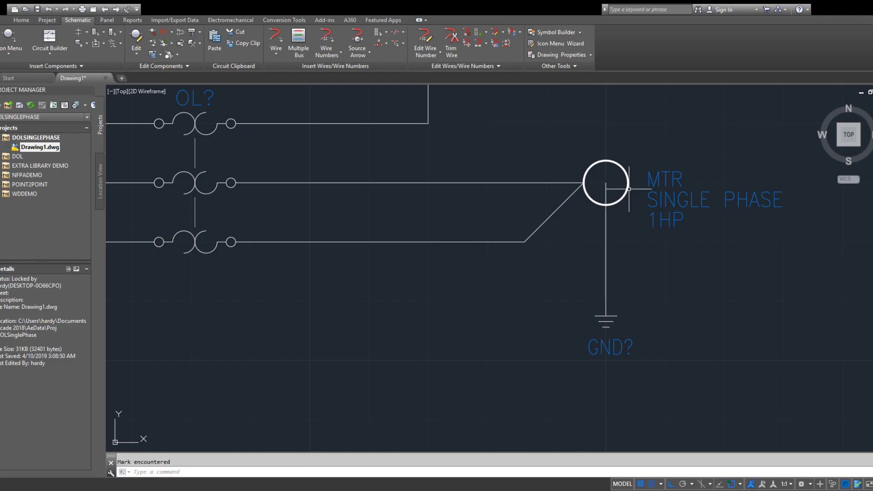
Try to pull the ground wire's upper end back to the motor circle's bottom edge.
left_click(606, 183)
left_click(606, 183)
left_click(607, 205)
key("ctrl+z")
left_click(606, 189)
left_click(606, 182)
left_click(606, 183)
scroll(607, 207, "up", 8)
scroll(634, 200, "down", 6)
scroll(634, 200, "up", 3)
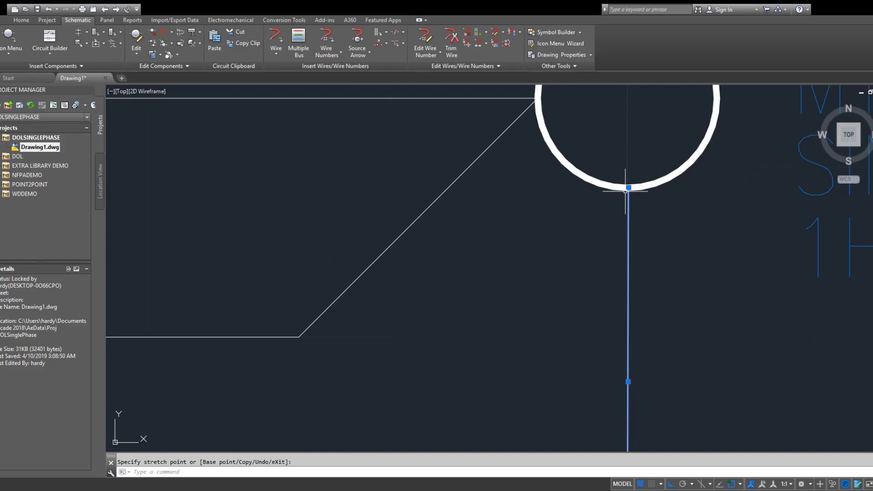
key("Escape")
key("Escape")
key("ctrl+z")
key("ctrl+z")
Shorten the ground wire so its upper end meets the bottom edge of the motor circle.
left_click(606, 188)
scroll(607, 189, "up", 4)
left_click(603, 172)
scroll(602, 206, "up", 6)
scroll(602, 359, "down", 2)
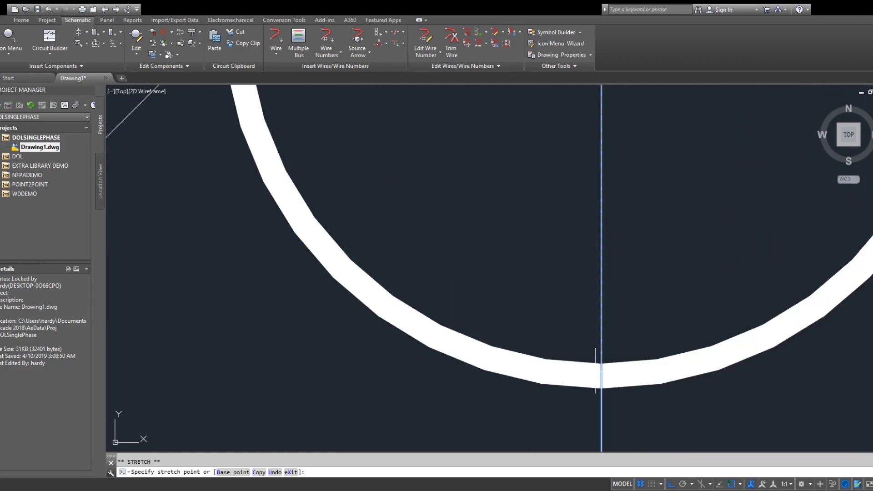
key("Escape")
Save the drawing.
scroll(619, 286, "down", 8)
key("ctrl+s")
scroll(646, 276, "down", 8)
scroll(645, 276, "up", 6)
middle_click_drag(645, 300, 645, 265)
scroll(595, 269, "up", 2)
middle_click_drag(549, 302, 550, 262)
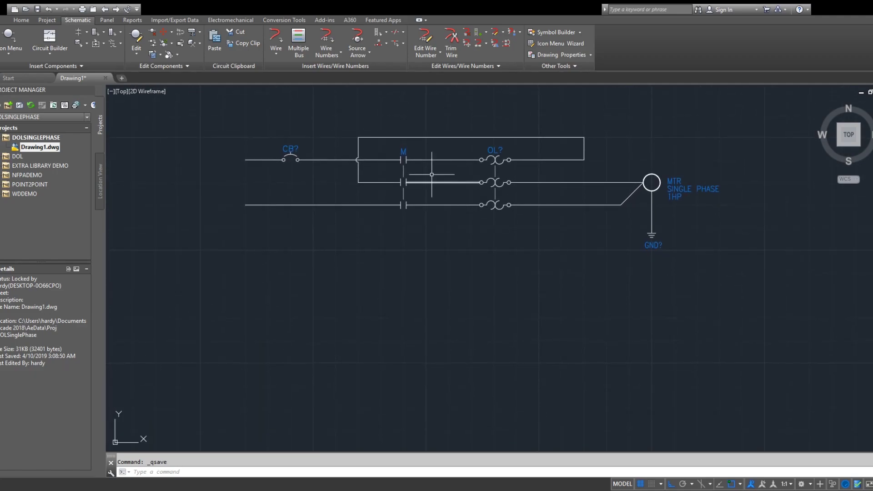
Draw a long vertical wire down from the top supply line, starting before the breaker and crossing the lower supply line.
left_click(276, 37)
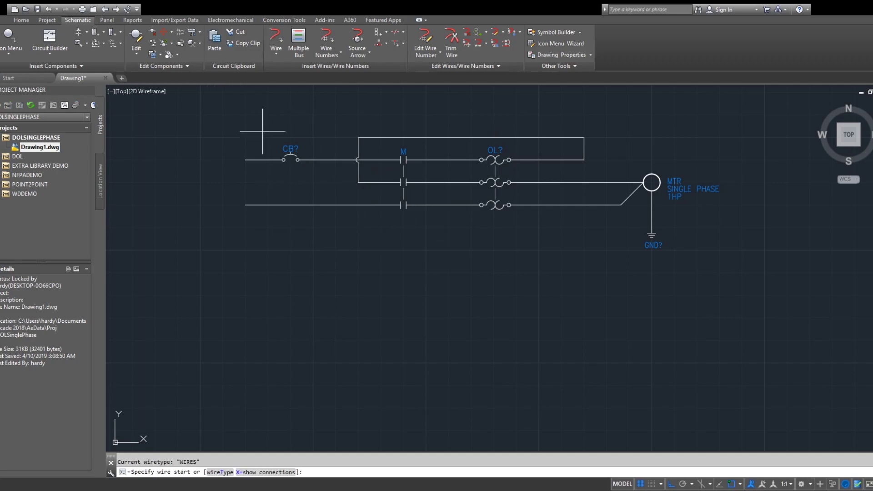
left_click(263, 159)
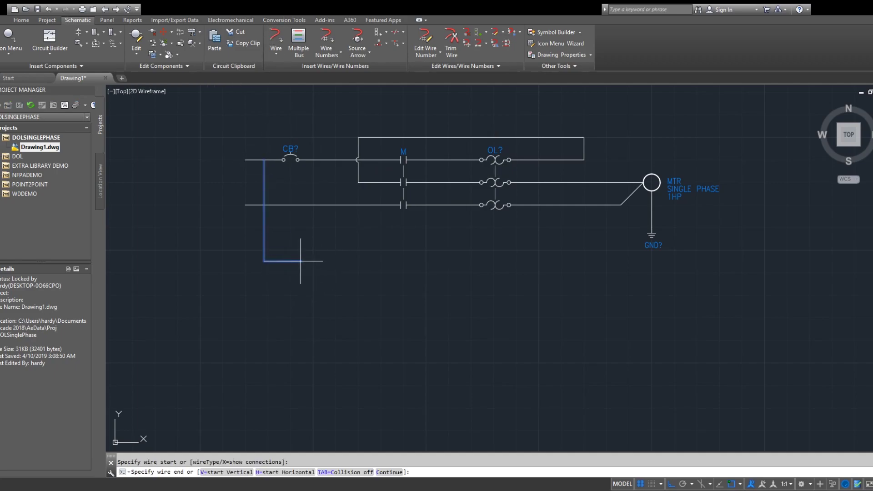
key("Escape")
left_click(268, 160)
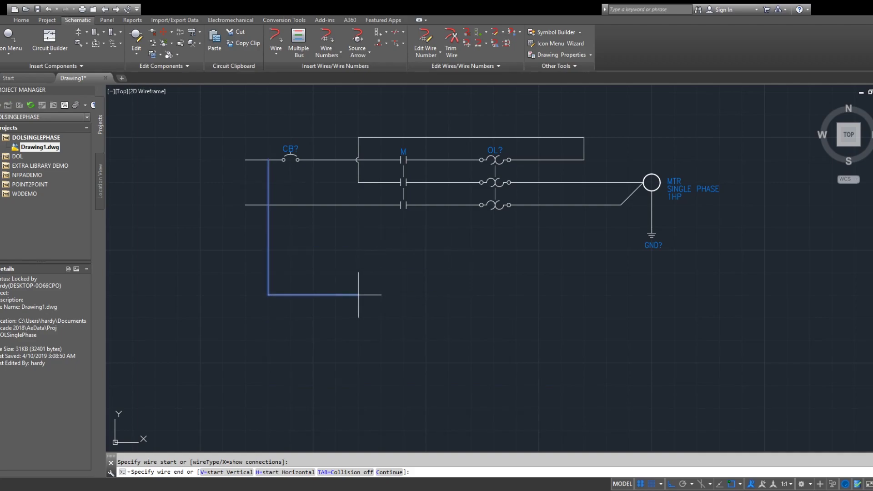
left_click(268, 385)
key("Escape")
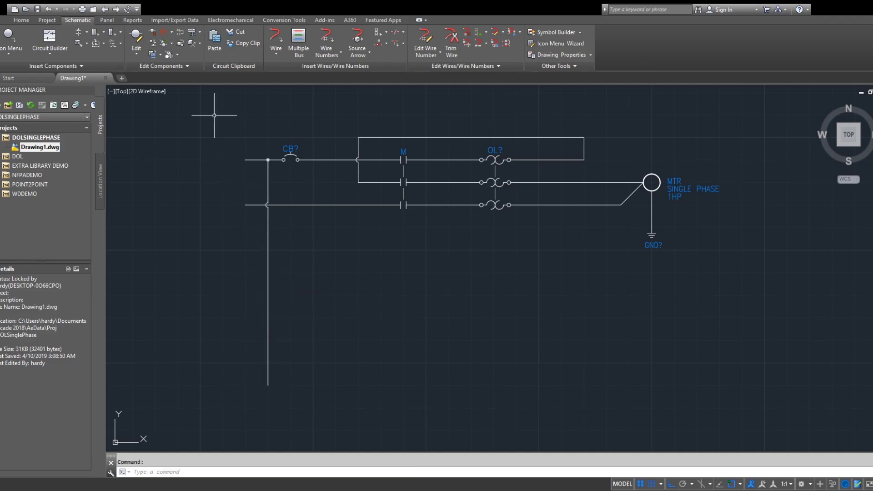
Insert a single-pole circuit breaker on the vertical control wire, just below the lower supply line.
left_click(11, 38)
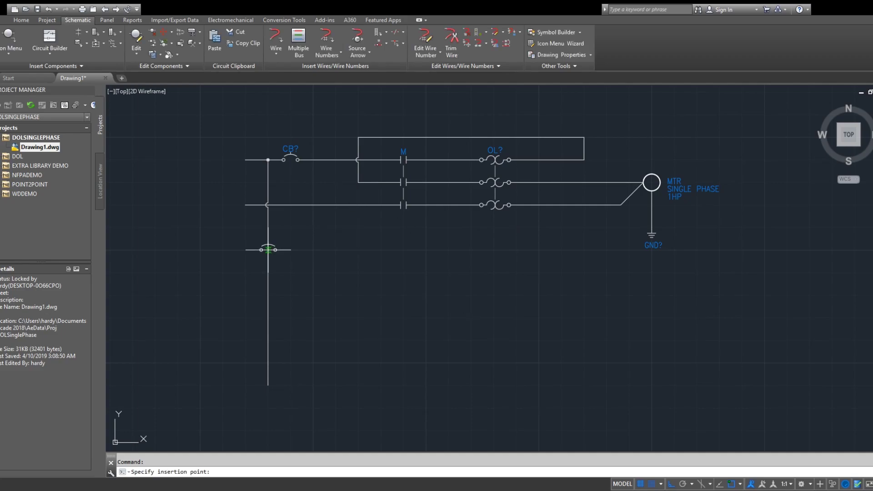
left_click(268, 250)
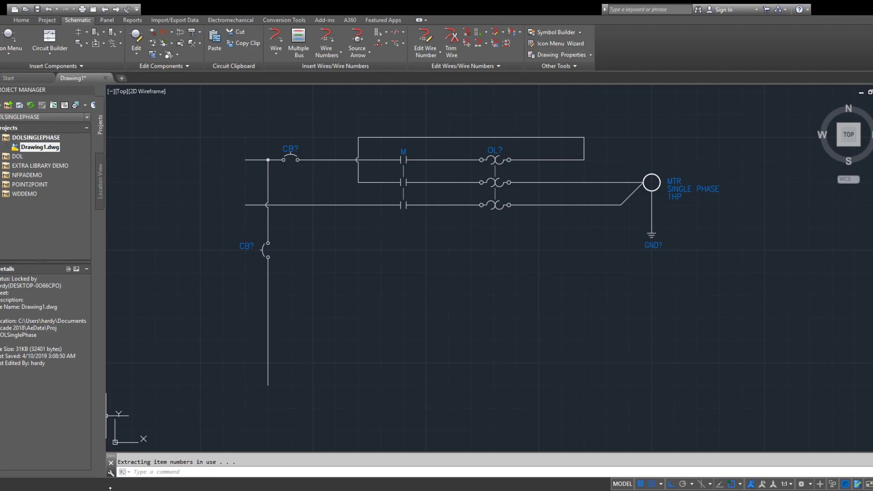
left_click(10, 58)
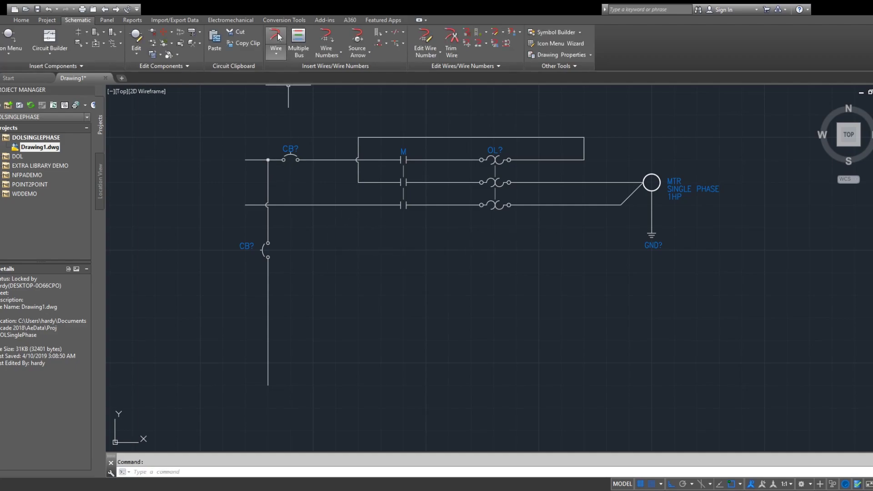
Draw a horizontal control wire to the right from the vertical wire, a little below the new circuit breaker.
left_click(269, 295)
left_click(539, 294)
key("Escape")
Insert two normally closed contacts at the start of the horizontal control wire, tagged OL and PBSTOP in that order.
left_click(11, 32)
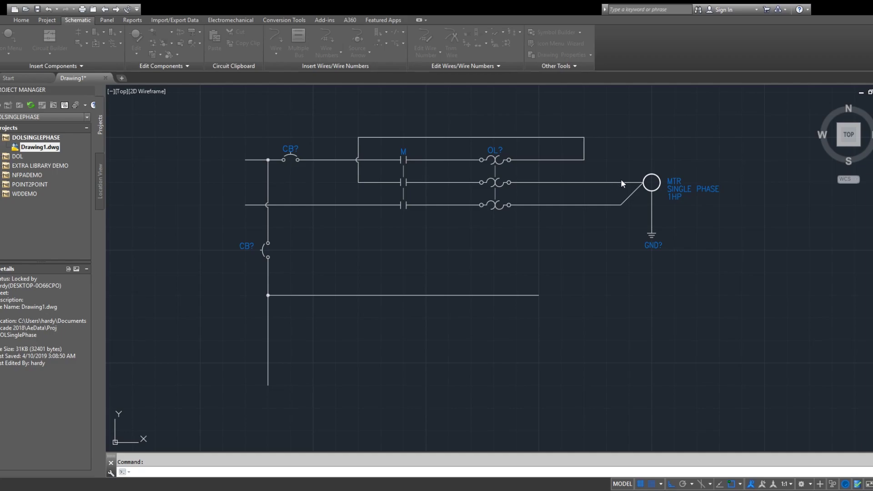
left_click(313, 295)
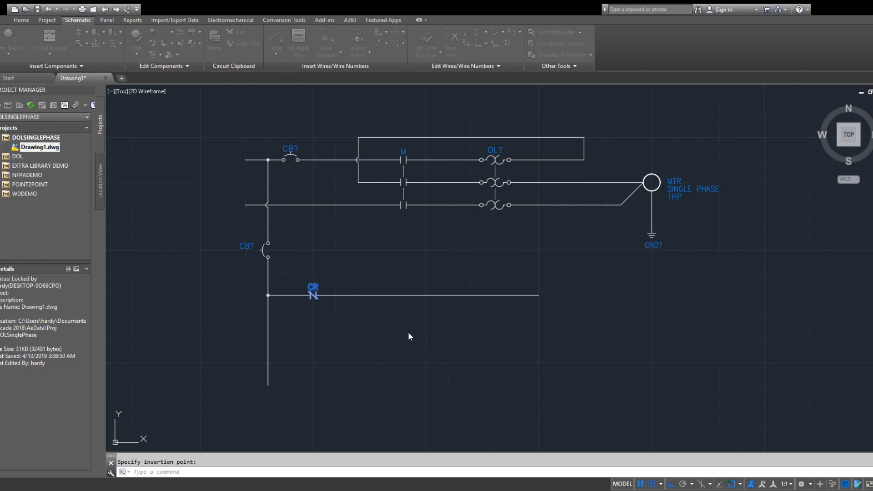
key("Return")
left_click(358, 295)
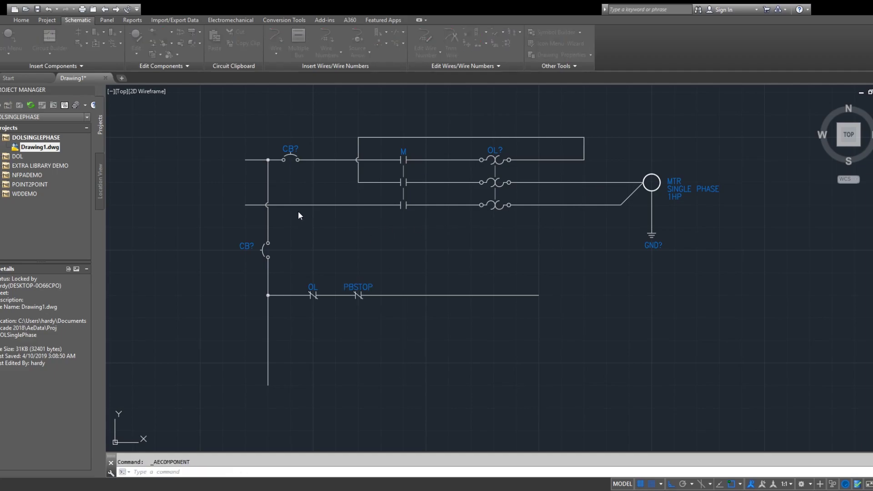
Replace the PBSTOP contact on the horizontal control wire with a normally closed push button tagged PBSTOP.
left_click(355, 293)
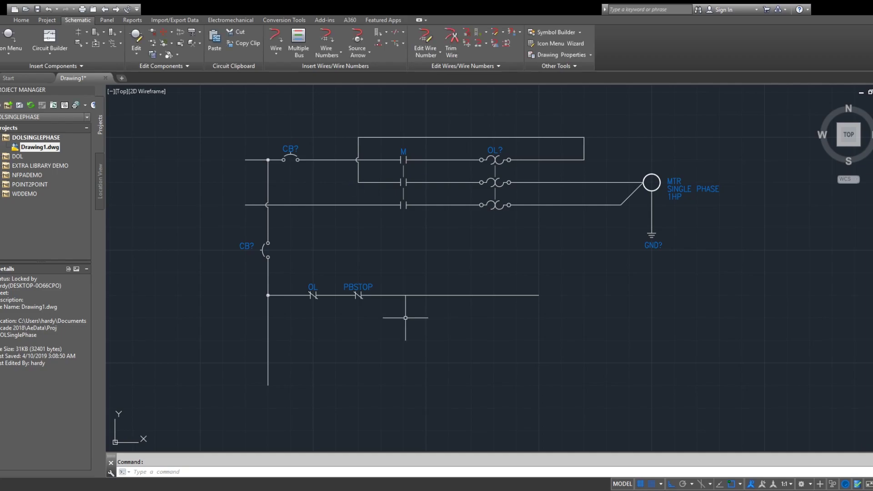
key("Delete")
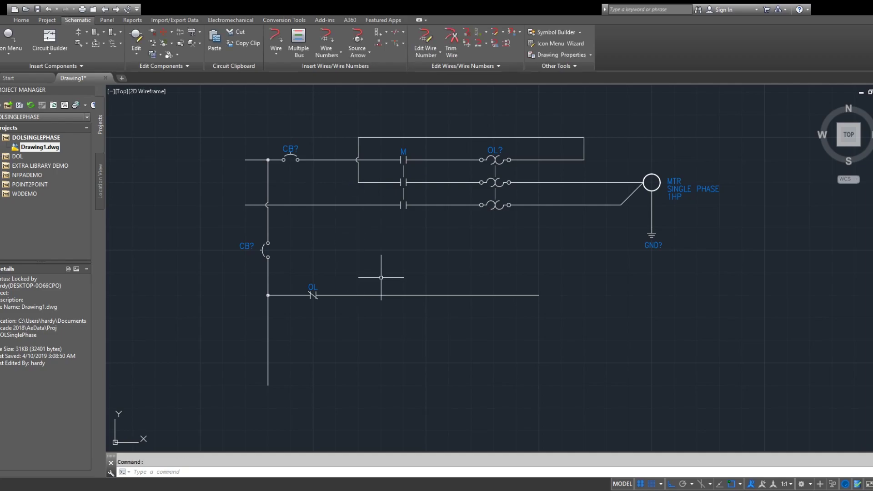
left_click(8, 45)
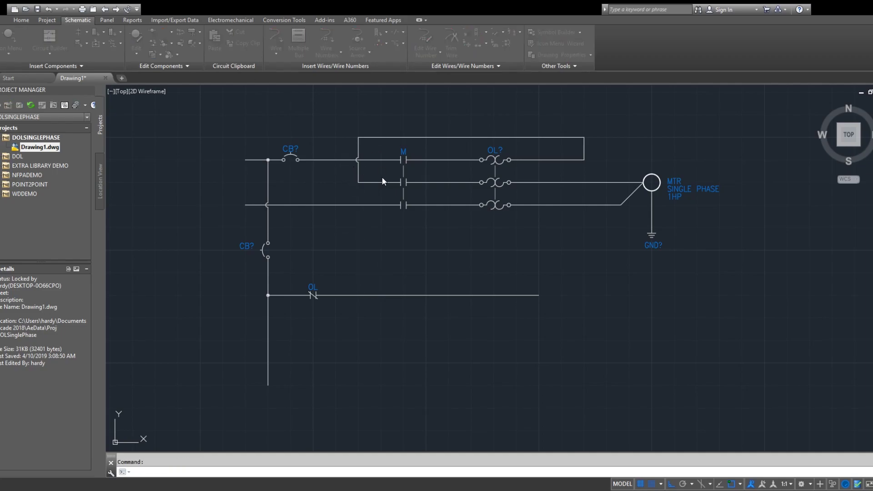
left_click(358, 295)
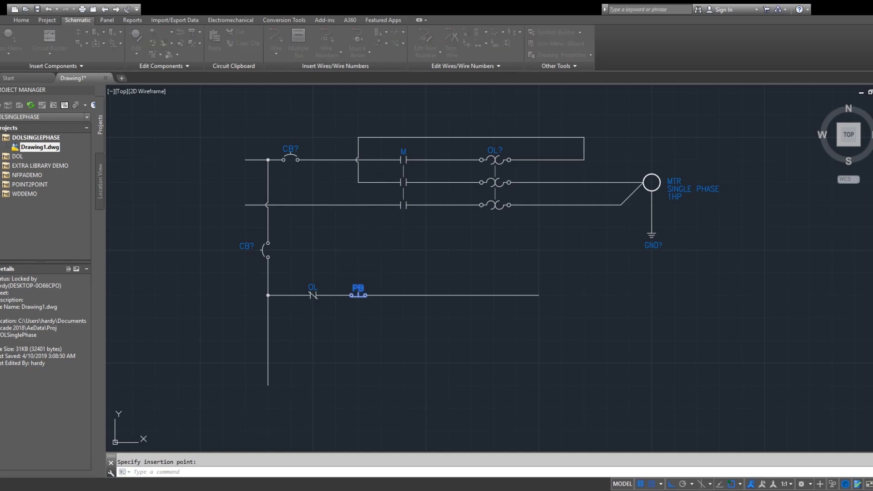
left_click(457, 385)
Insert a normally open push button tagged PBSTART on the control wire, just after PBSTOP.
left_click(12, 49)
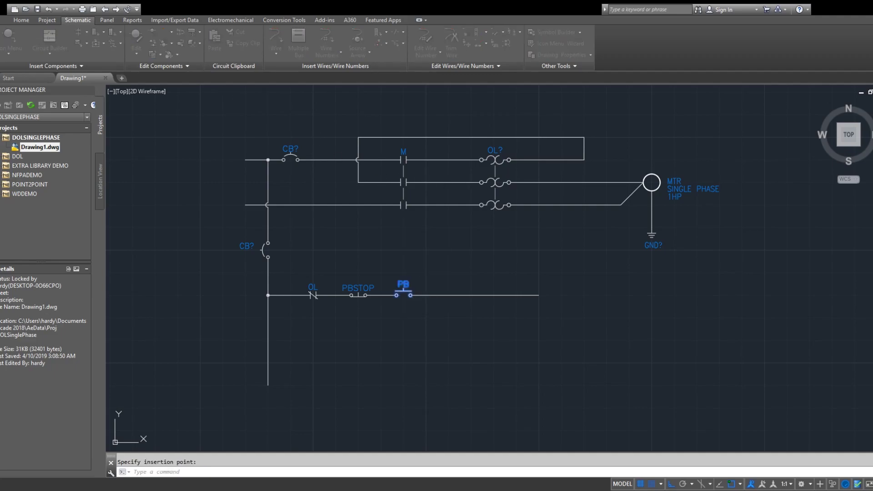
left_click(435, 383)
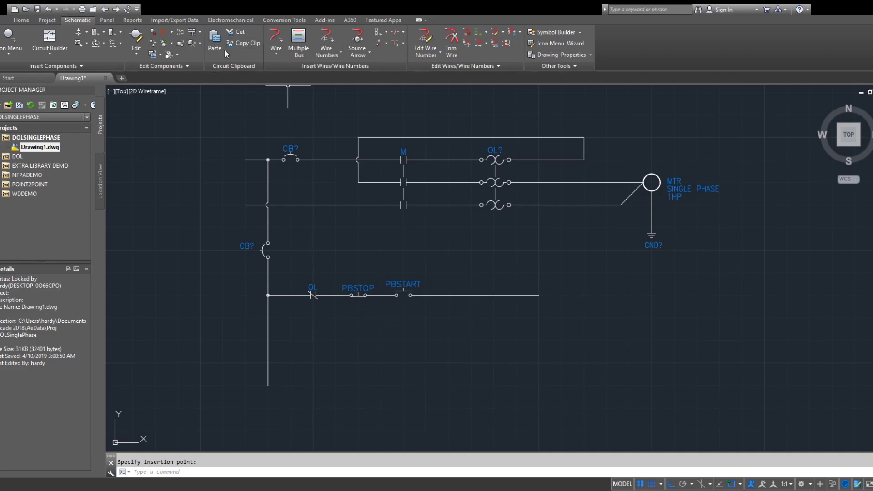
left_click(9, 39)
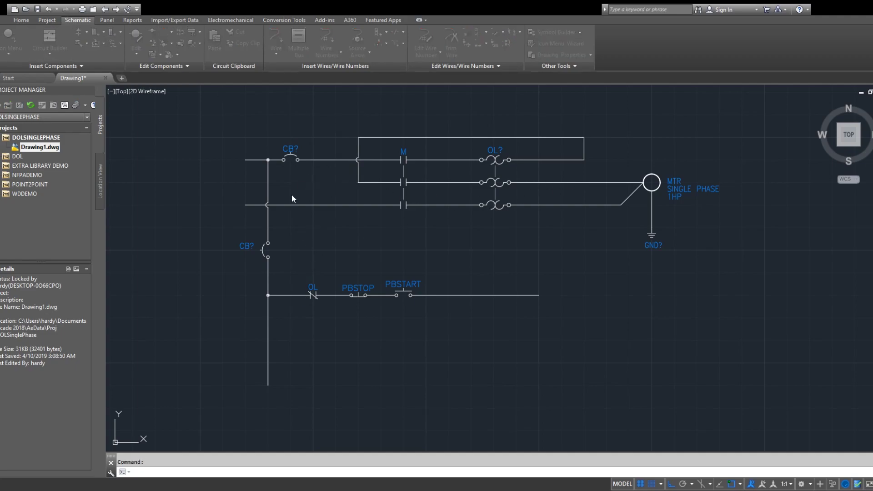
key("Escape")
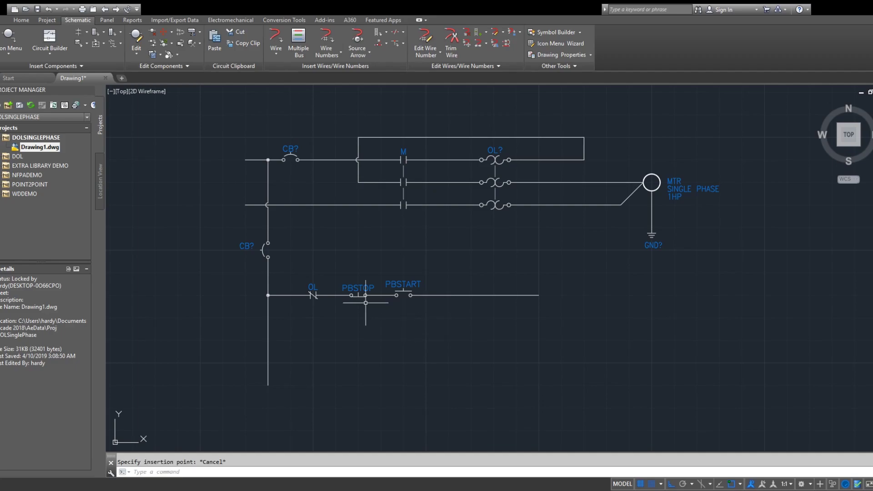
Move PBSTART and PBSTOP farther along the control wire, leaving wider gaps between OL, PBSTOP and PBSTART.
right_click(406, 291)
left_click(374, 282)
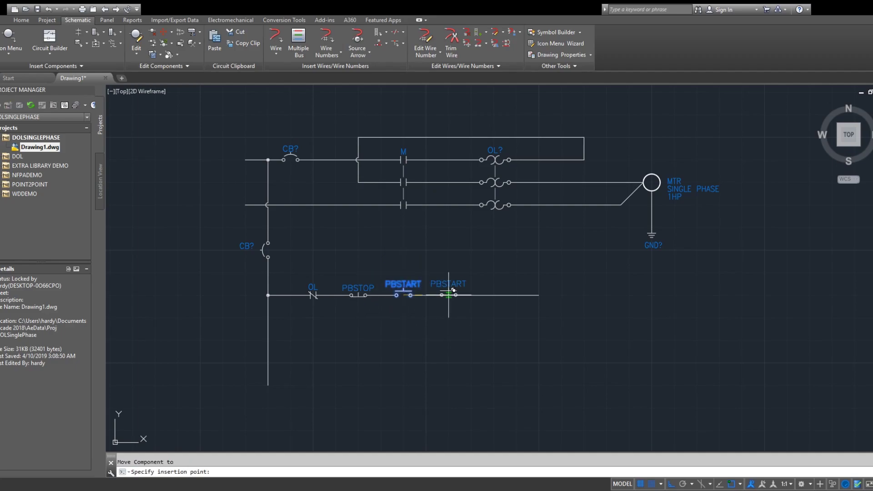
left_click(471, 295)
right_click(358, 291)
left_click(316, 284)
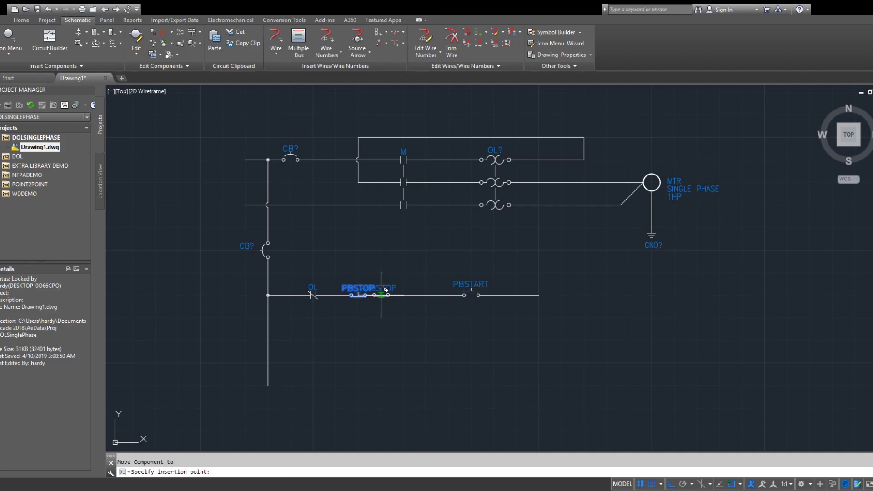
left_click(381, 294)
left_click(475, 294)
left_click(446, 287)
left_click(448, 295)
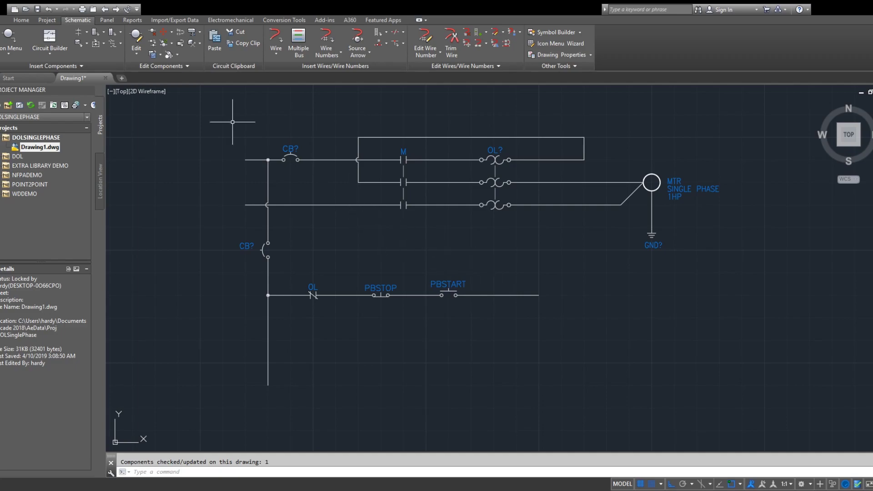
Draw a parallel wire branch below PBSTART, leaving the control wire after PBSTOP and rejoining it beyond PBSTART.
left_click(275, 36)
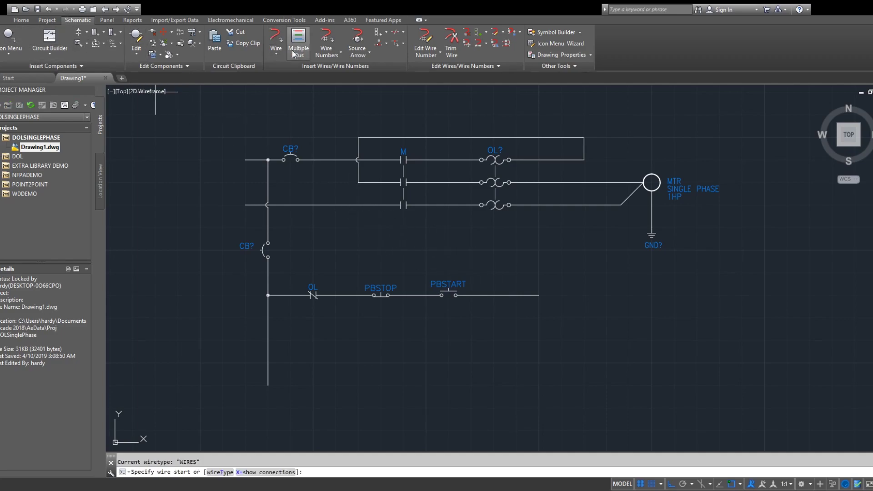
left_click(426, 295)
key("Escape")
left_click(403, 295)
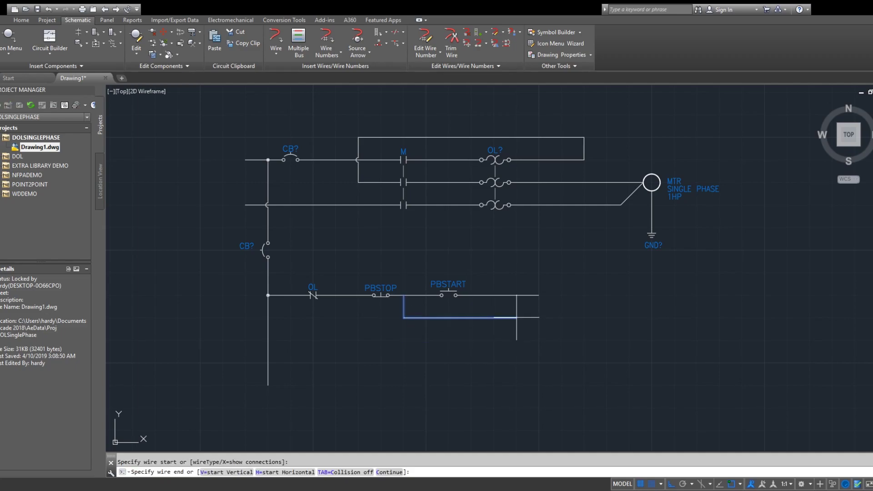
left_click(494, 340)
left_click(493, 295)
key("Escape")
Insert a normally open contact tagged M in the branch under PBSTART and a coil tagged M at the control wire's end.
left_click(448, 340)
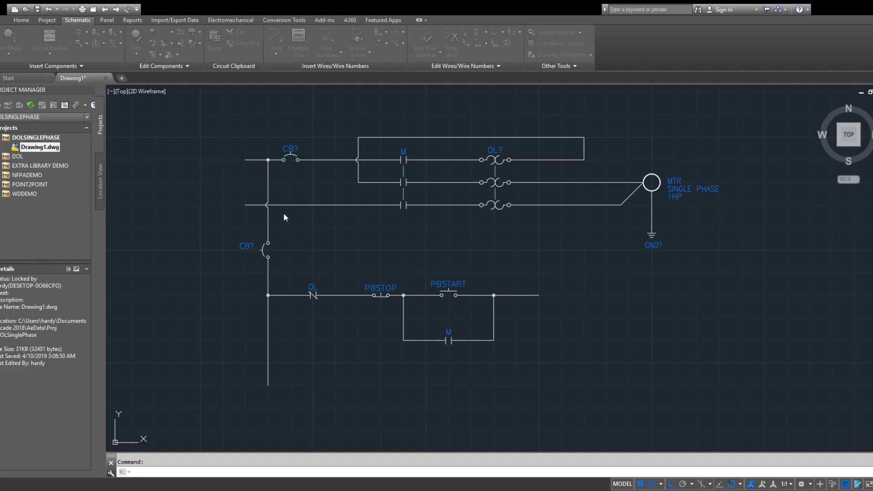
key("Return")
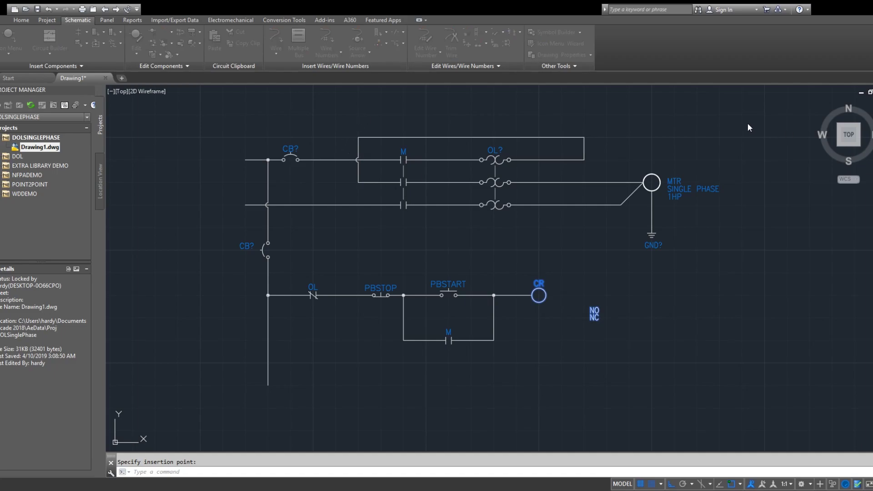
left_click(539, 296)
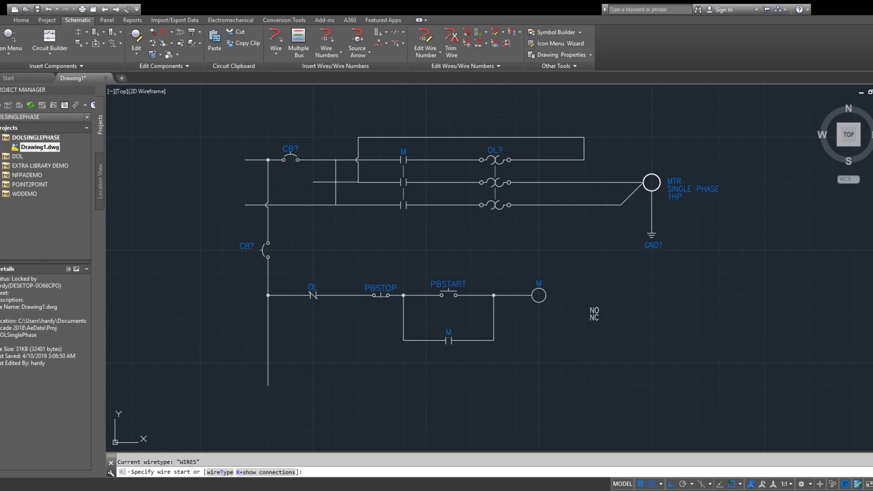
Draw a return wire from the lower supply line, down and across above the control circuit, then down past coil M as its second vertical rail.
left_click(335, 205)
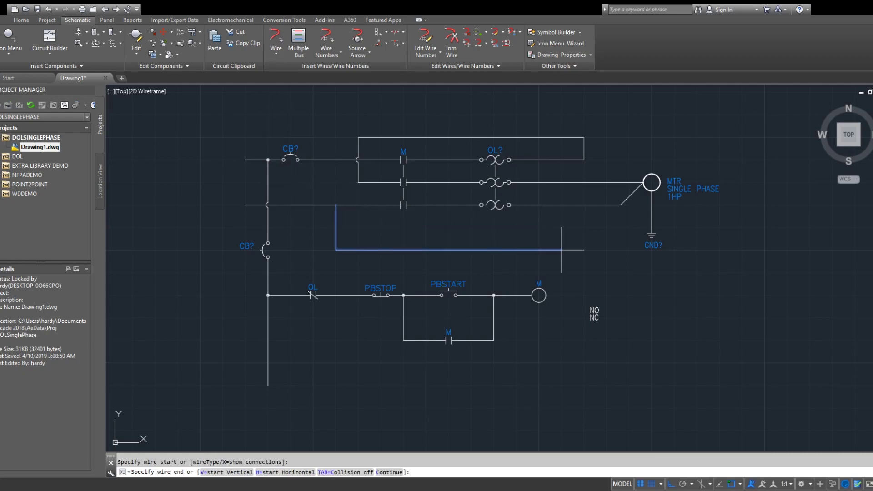
left_click(583, 385)
key("Escape")
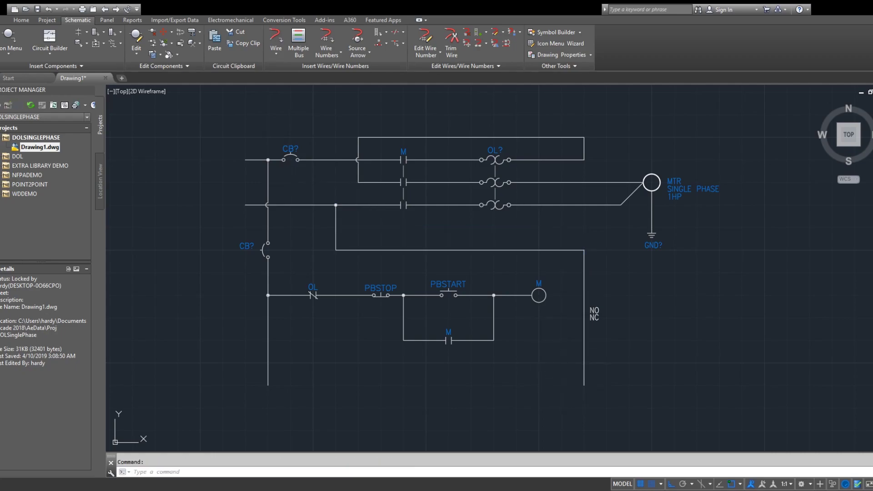
Draw a horizontal wire connecting coil M to the return rail.
left_click(276, 38)
left_click(539, 295)
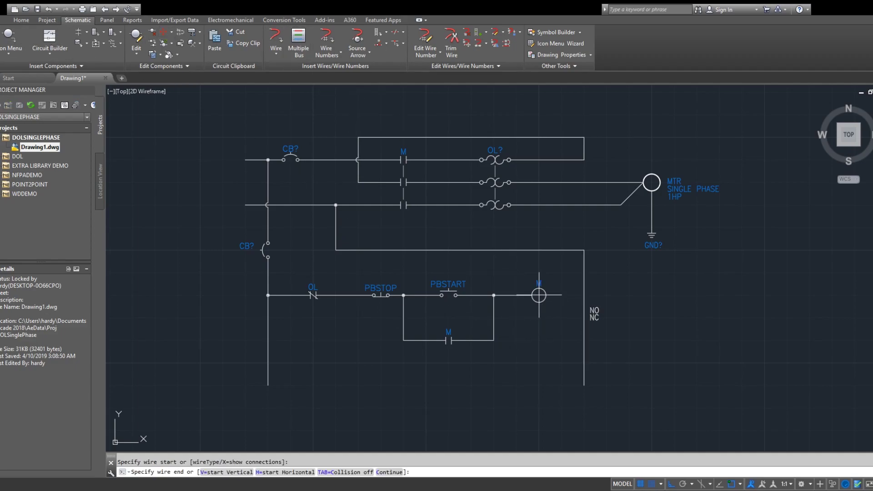
left_click(584, 295)
scroll(529, 332, "up", 4)
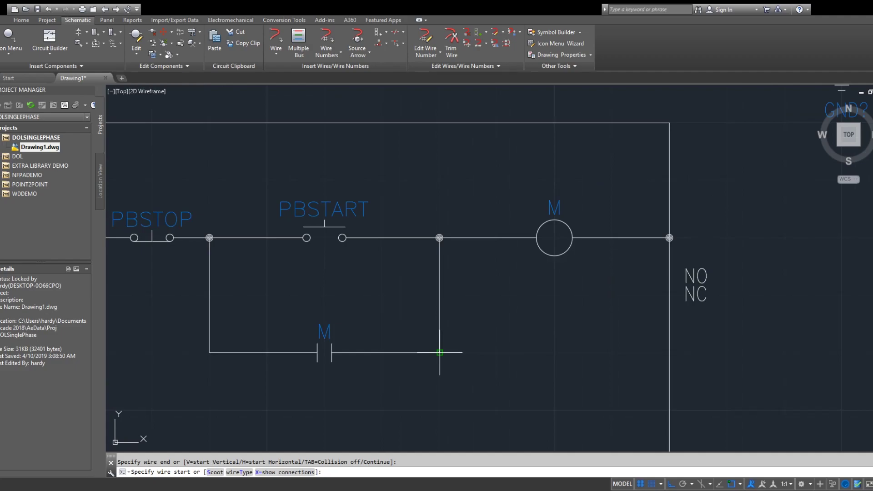
key("Escape")
Set the tag of the three-pole overload in the power circuit to OL.
scroll(341, 186, "down", 5)
middle_click_drag(281, 185, 341, 178)
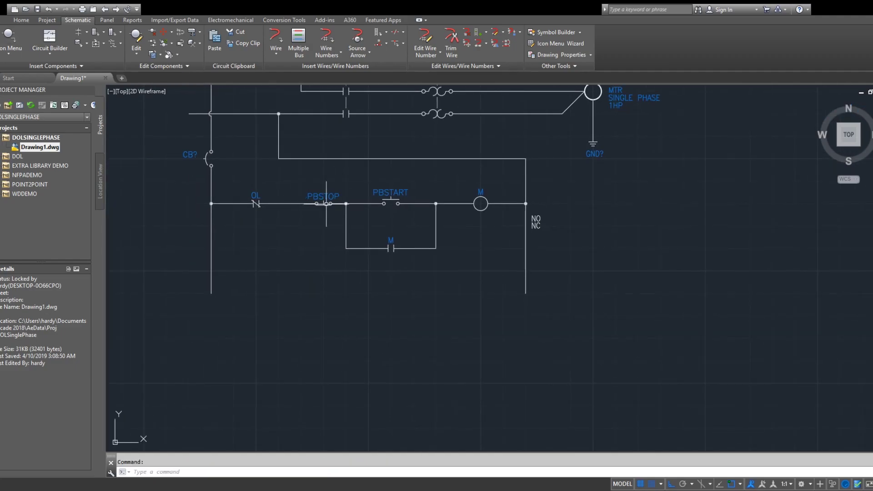
middle_click_drag(433, 179, 427, 218)
middle_click_drag(392, 157, 380, 192)
double_click(416, 137)
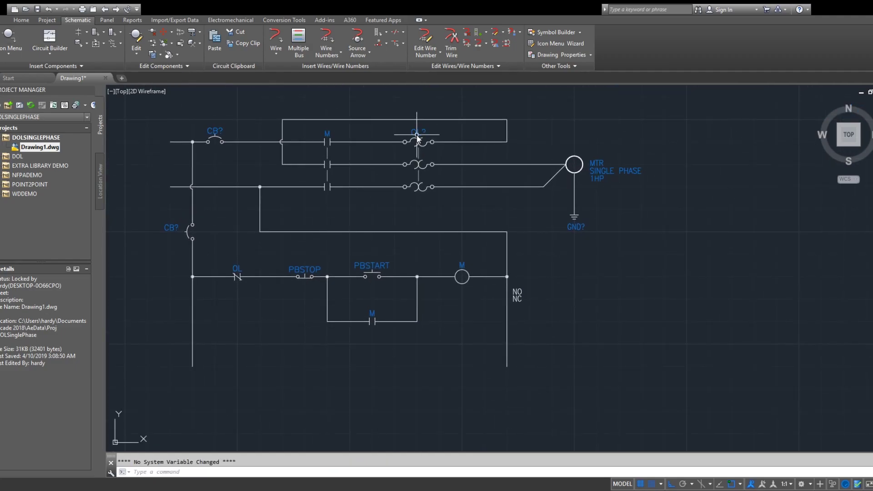
left_click(451, 334)
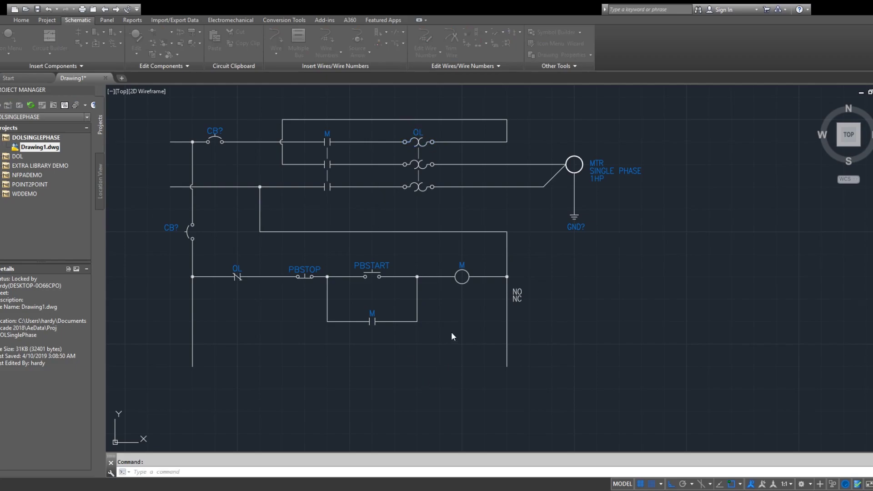
Insert a green pilot light tagged GRN directly below coil M, level with the M holding contact.
middle_click_drag(442, 313, 443, 272)
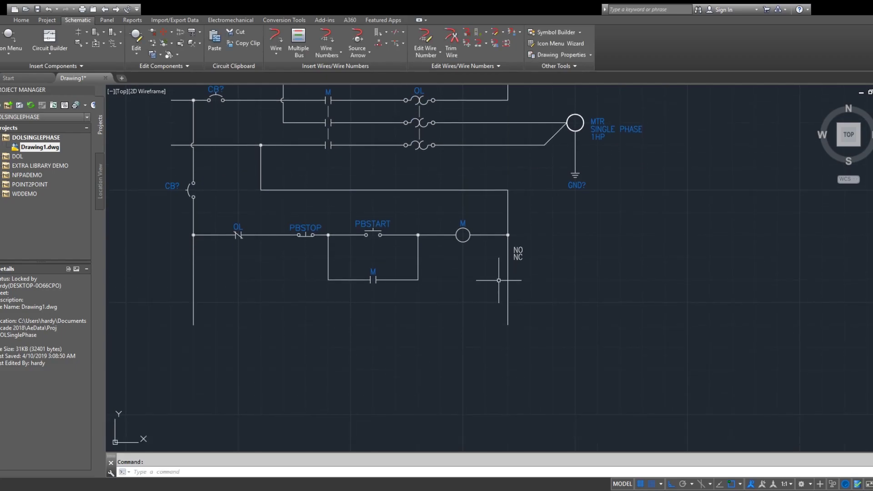
left_click(9, 37)
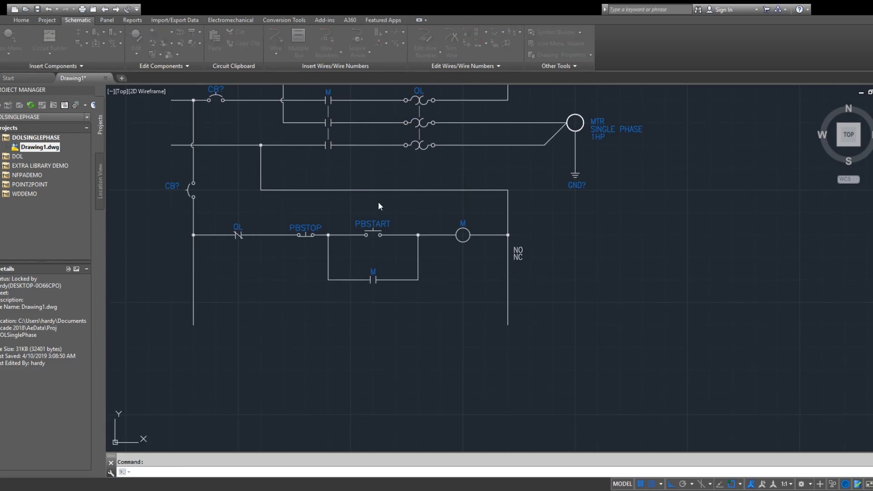
left_click(389, 168)
left_click(462, 280)
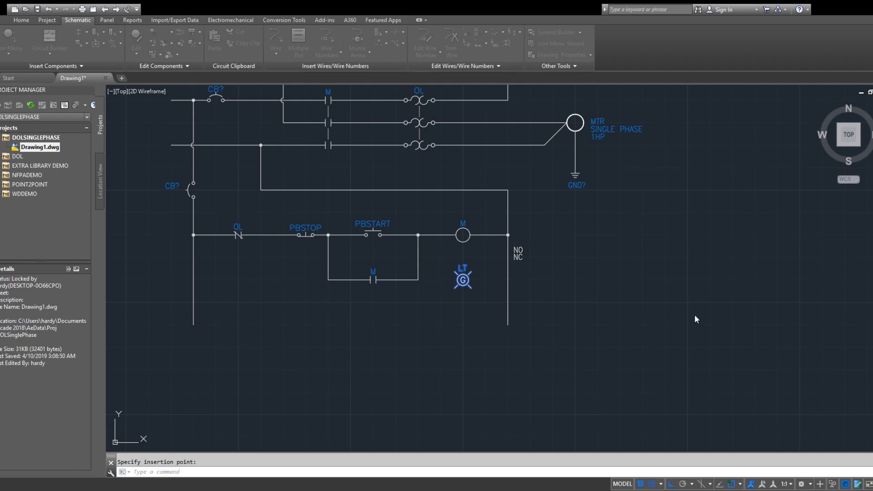
left_click(728, 409)
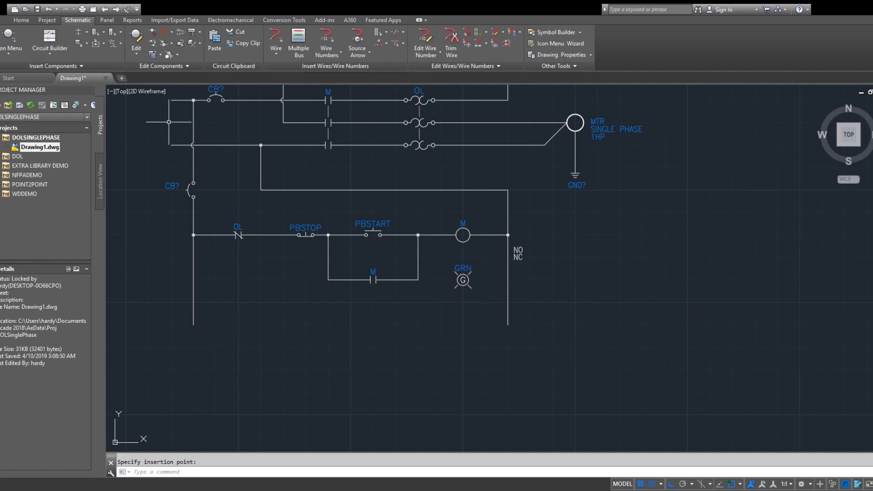
Wire the GRN light between the corner of the holding-contact branch and the return rail.
left_click(275, 36)
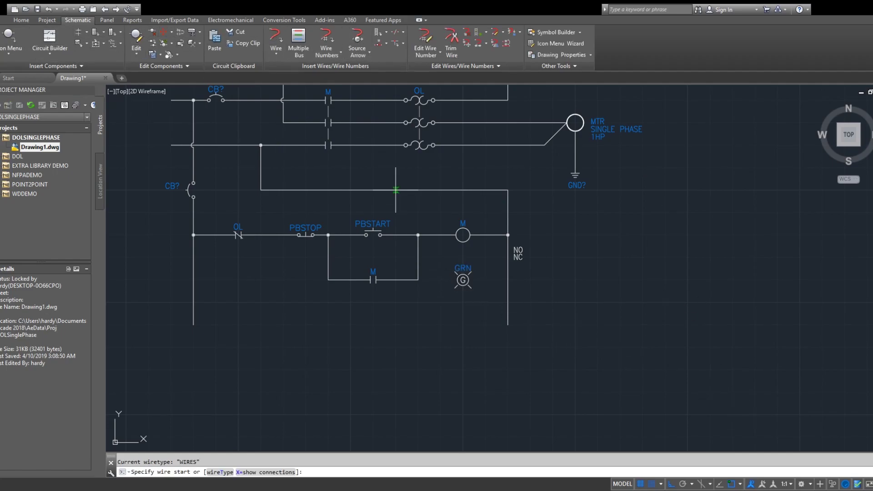
left_click(418, 280)
left_click(463, 279)
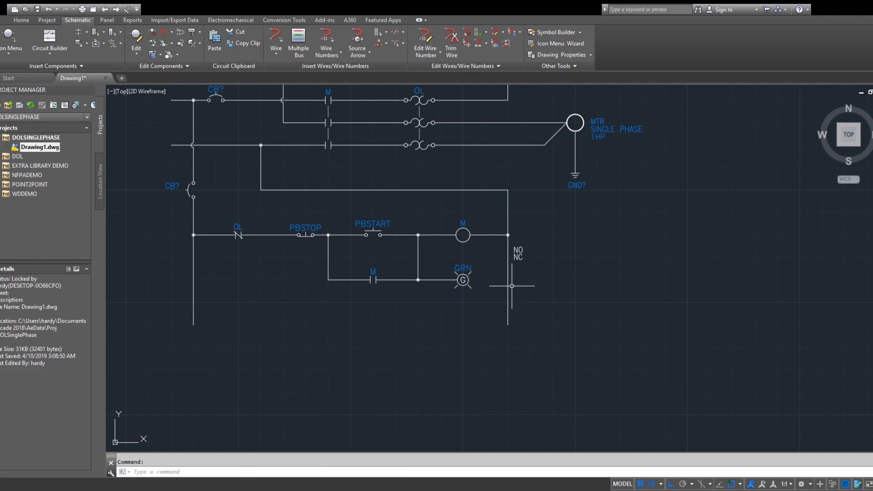
left_click(485, 279)
left_click(508, 279)
key("Escape")
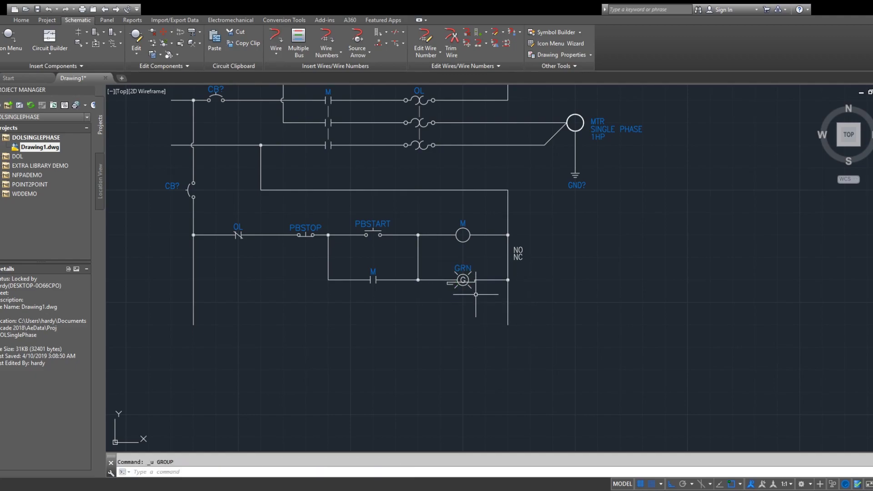
left_click(477, 280)
left_click(441, 283)
key("Escape")
scroll(467, 304, "up", 2)
scroll(368, 310, "down", 2)
middle_click_drag(369, 310, 523, 289)
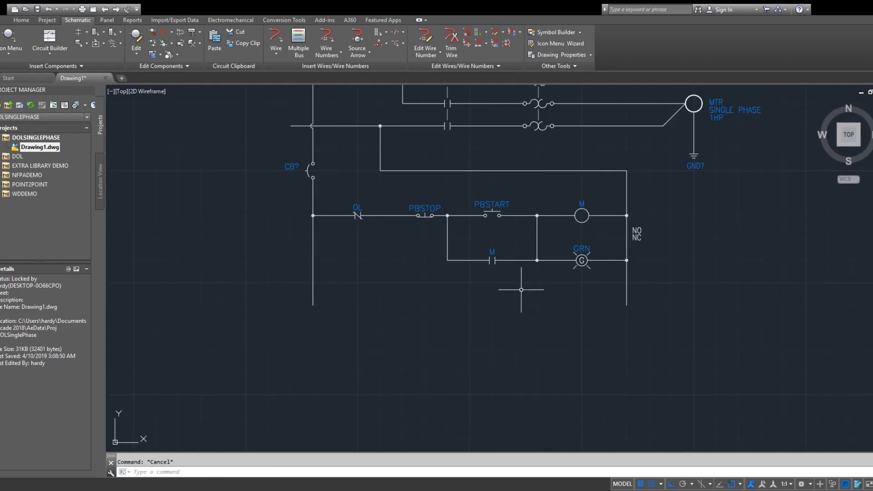
left_click(15, 45)
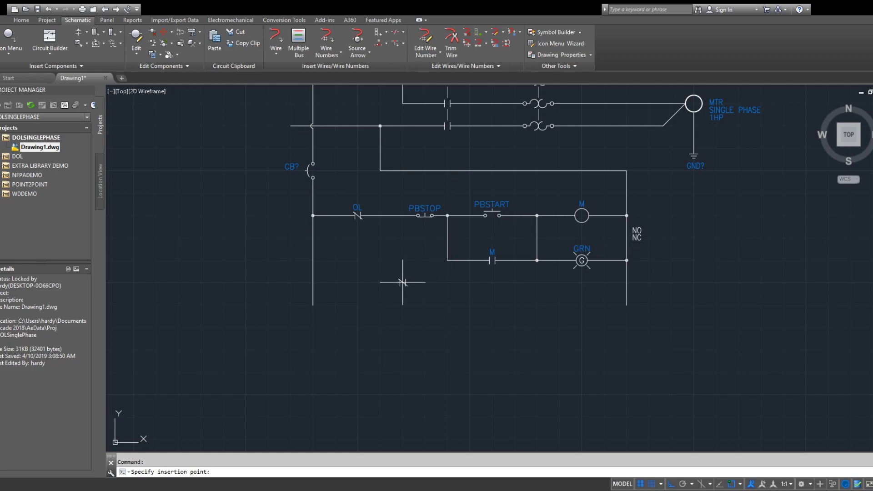
left_click(403, 304)
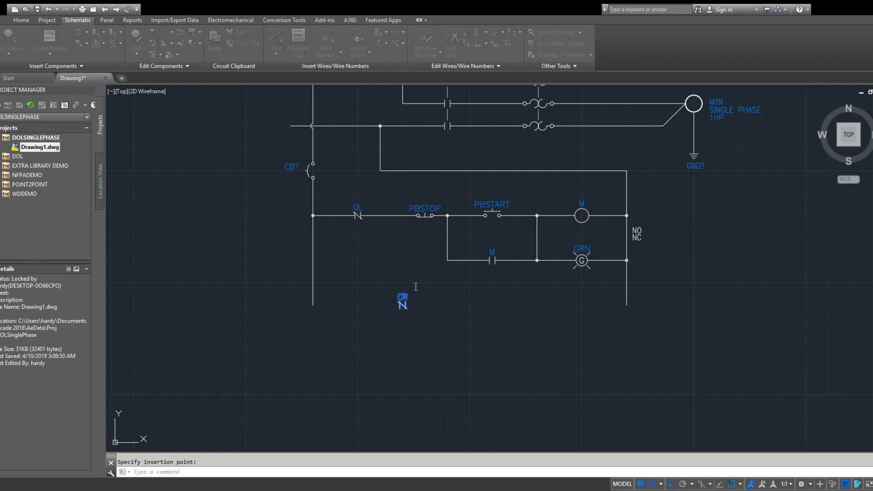
left_click(463, 334)
Insert a normally closed contact tagged M beside the lower end of the first vertical control wire, vertically below the OL contact.
key("Return")
left_click(609, 179)
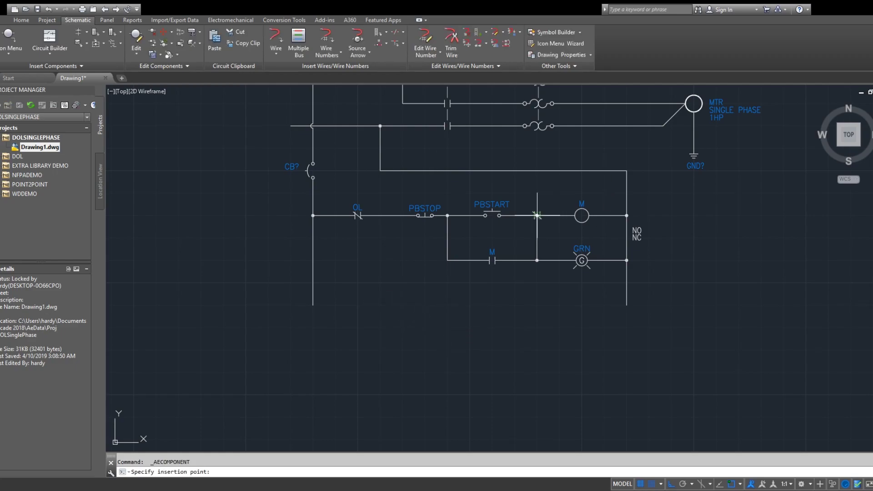
left_click(357, 304)
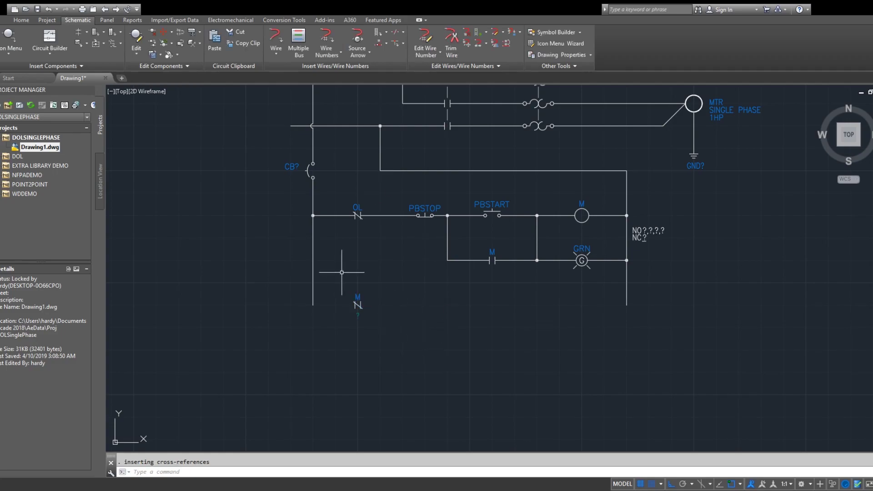
Insert a normally open contact directly below the normally closed M contact.
key("Return")
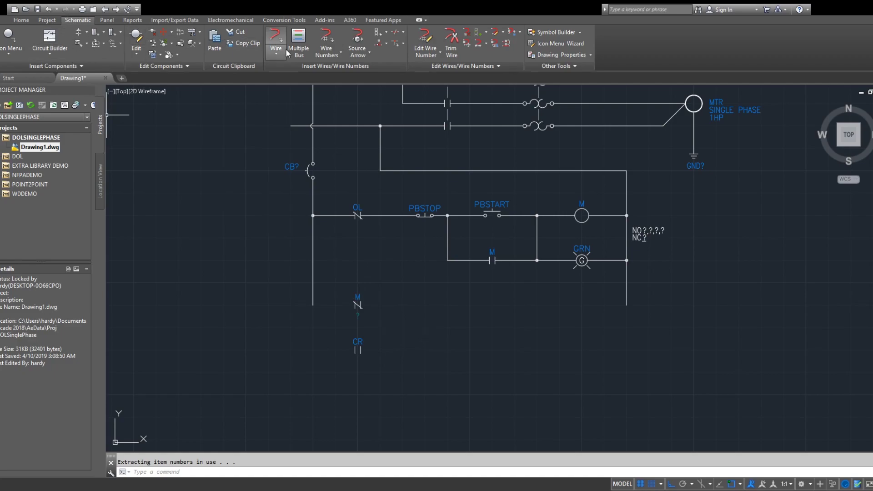
Wire the normally closed M contact between the lower end of the first vertical control wire and the return rail.
left_click(276, 39)
left_click(313, 304)
left_click(355, 304)
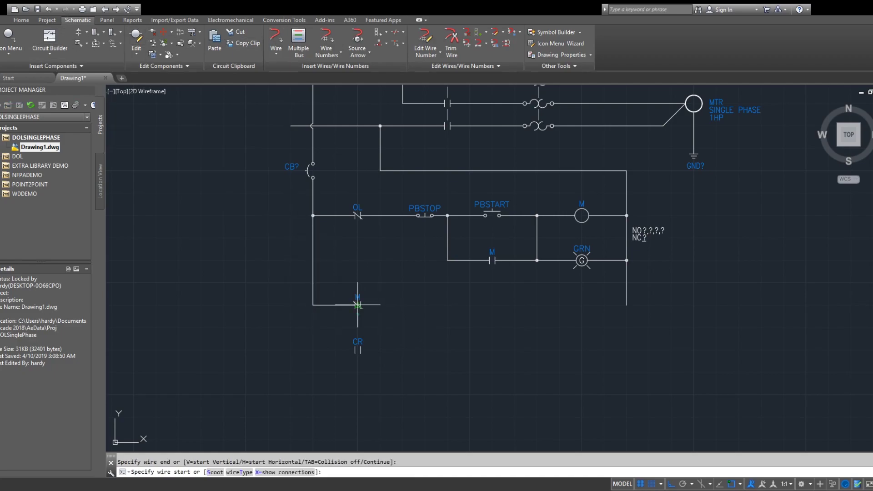
left_click(627, 305)
key("Escape")
left_click(363, 305)
key("Escape")
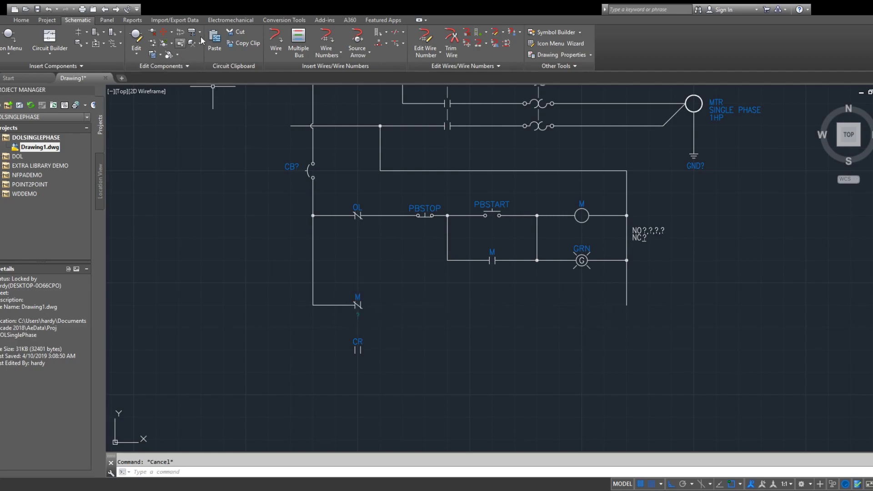
left_click(276, 39)
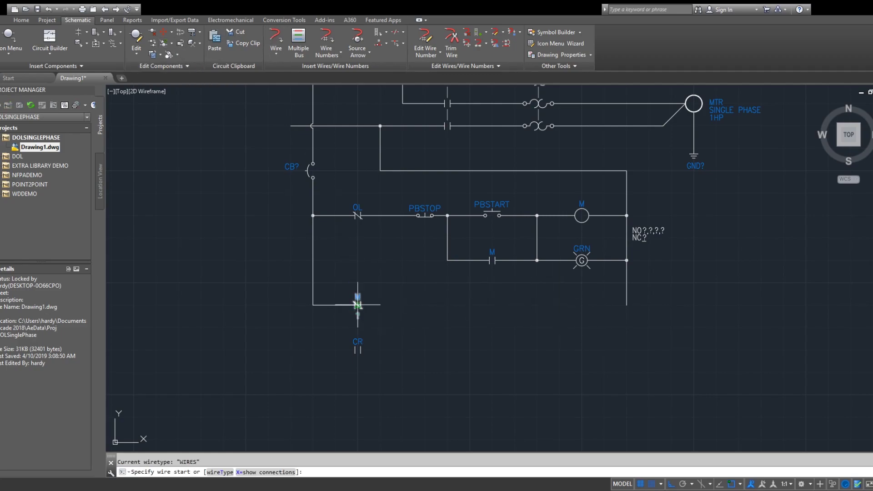
left_click(626, 305)
left_click(387, 305)
key("Escape")
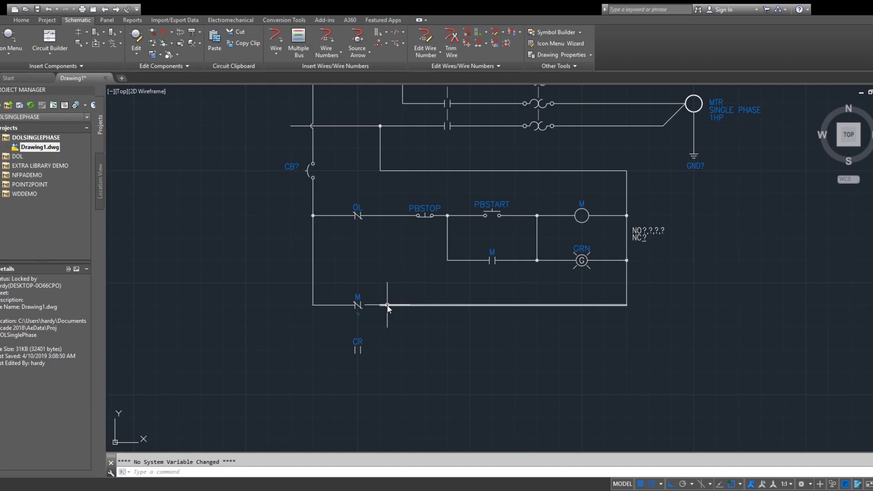
Extend both control rails down one rung and wire the new normally open contact between them.
left_click(344, 306)
left_click(276, 40)
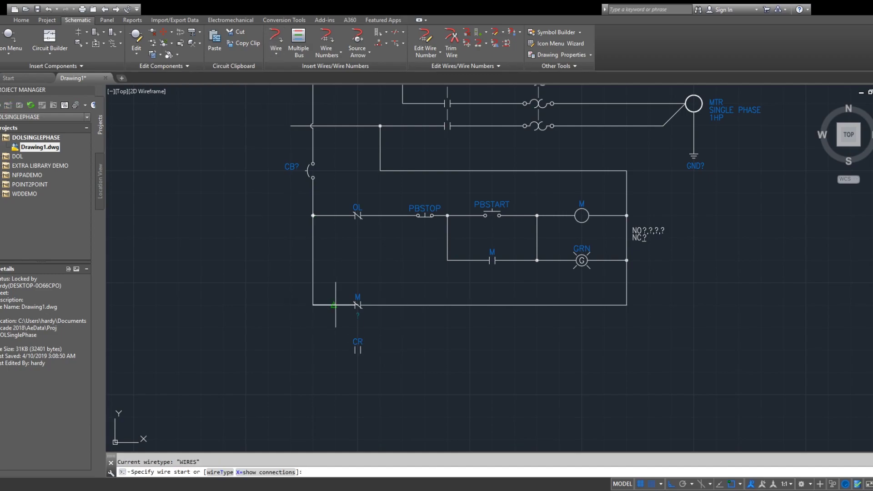
left_click(312, 304)
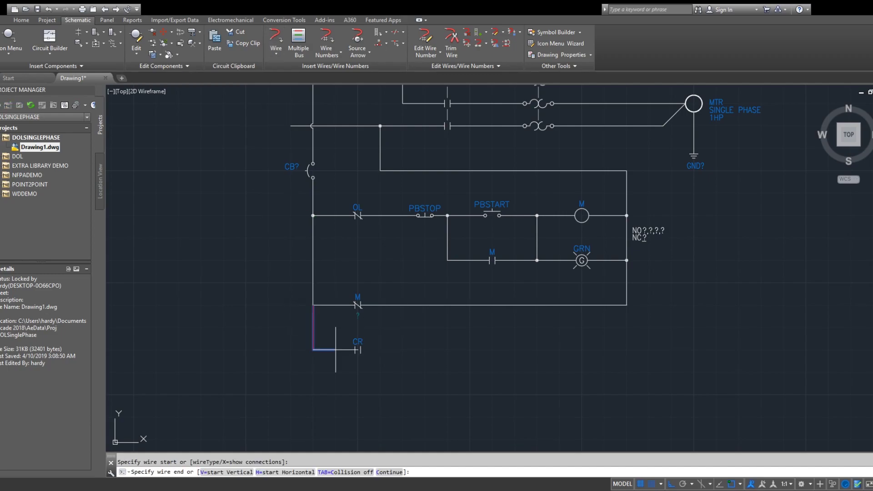
left_click(626, 305)
key("Escape")
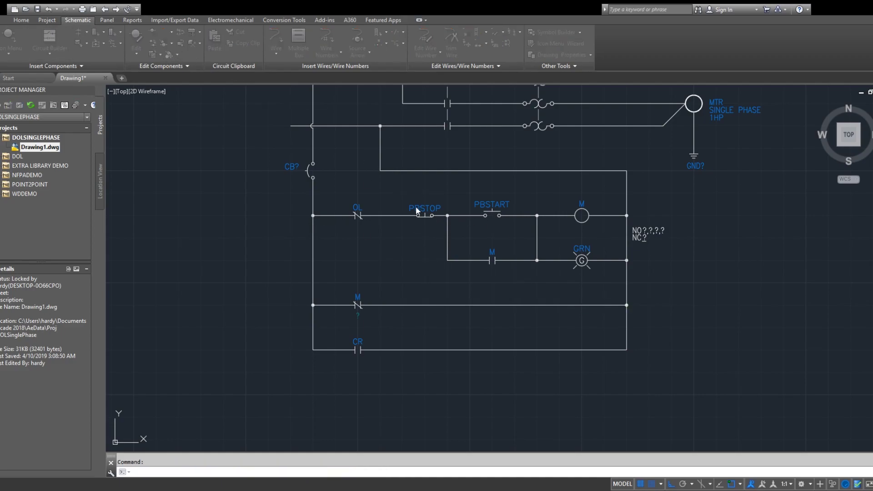
Insert a red pilot light tagged RED on the normally closed M rung and a yellow one tagged YLW on the rung below, aligned under GRN.
left_click(581, 305)
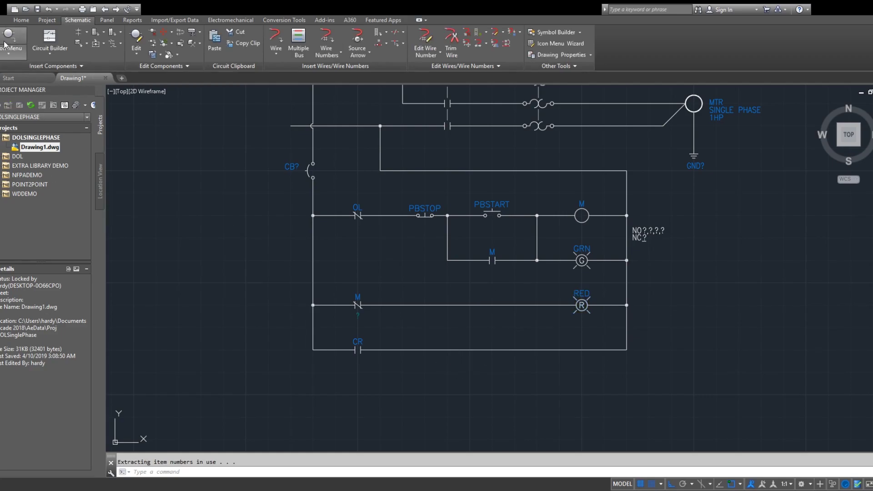
key("Return")
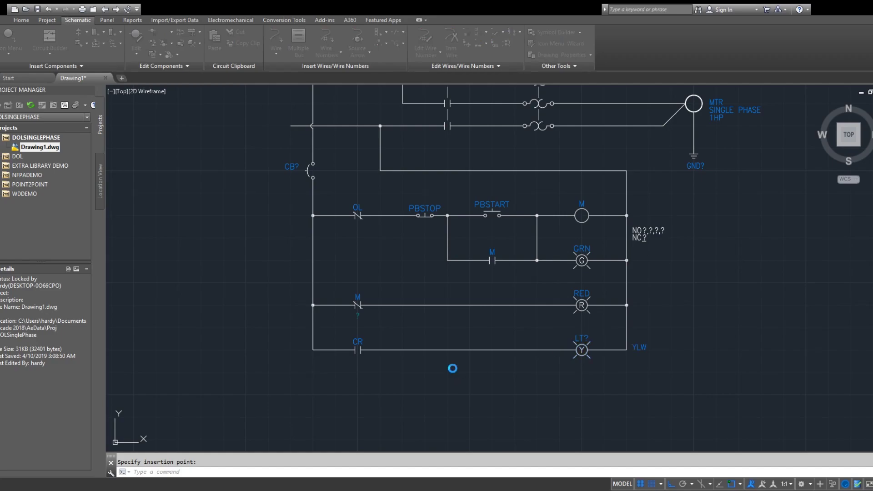
left_click(580, 351)
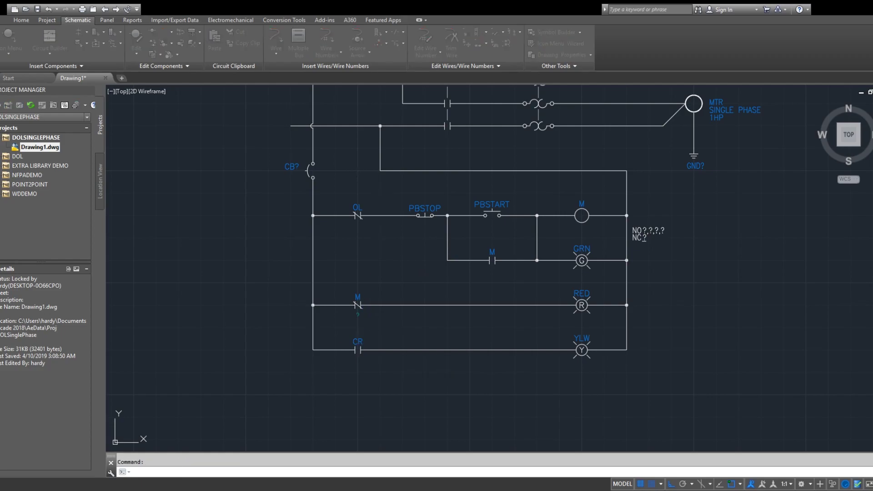
Set the tag of the normally open contact on the lowest rung to OL and save the drawing.
middle_click_drag(536, 252, 512, 294)
middle_click_drag(444, 338, 450, 310)
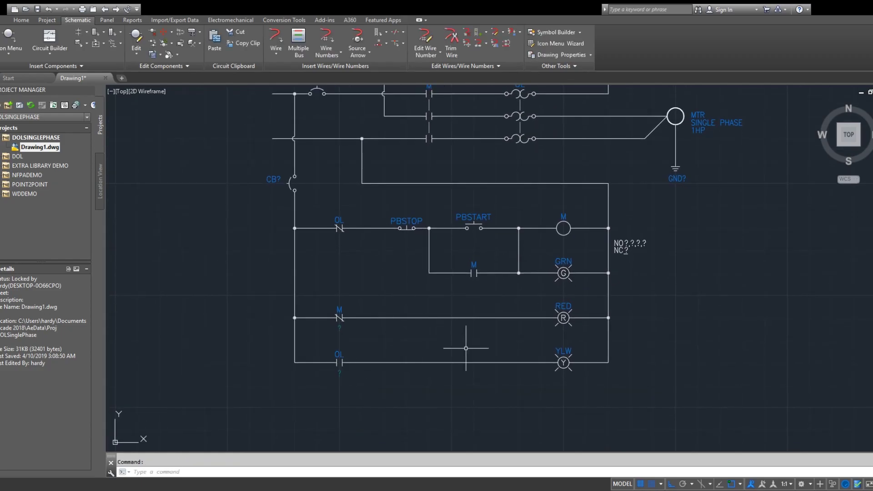
key("ctrl+s")
middle_click_drag(525, 197, 556, 222)
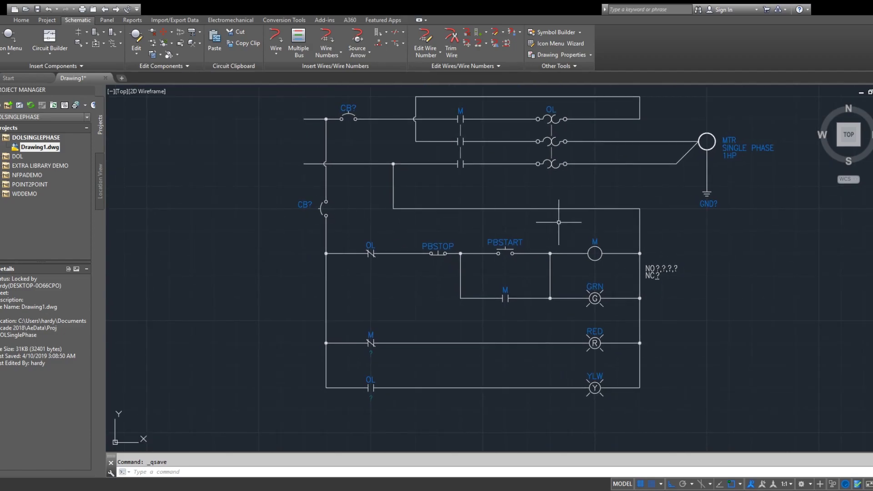
middle_click_drag(736, 294, 705, 312)
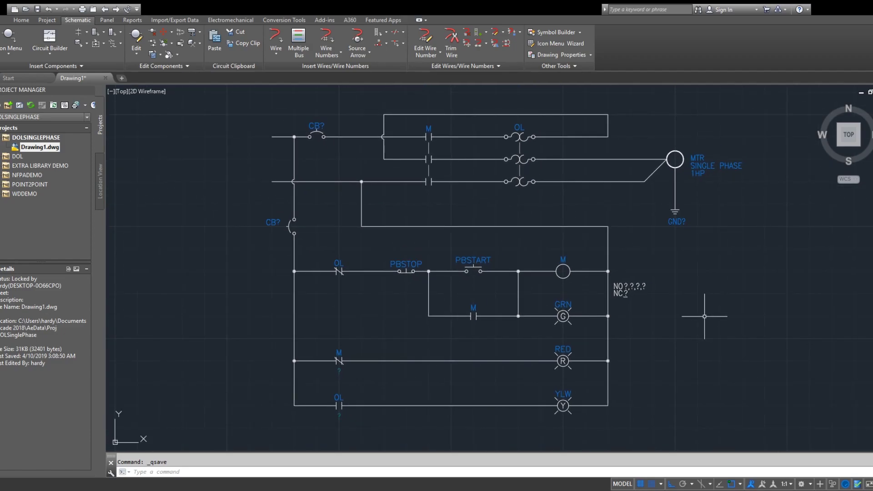
right_click(625, 289)
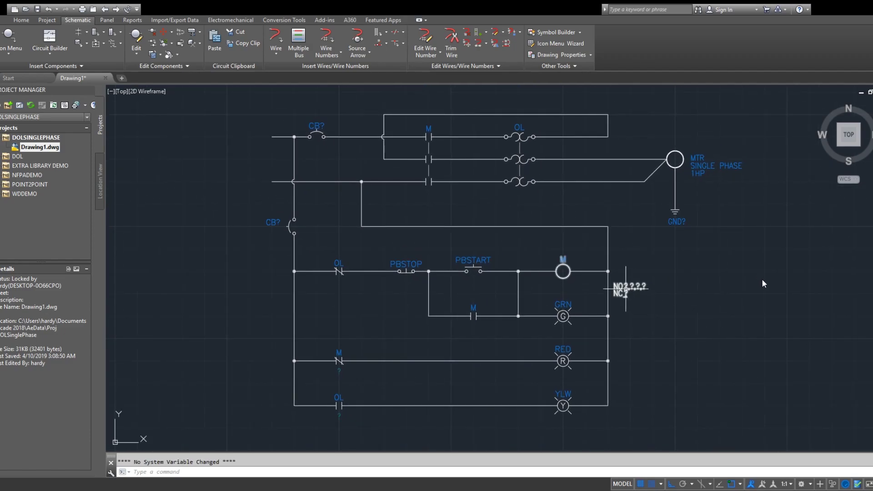
left_click(38, 148)
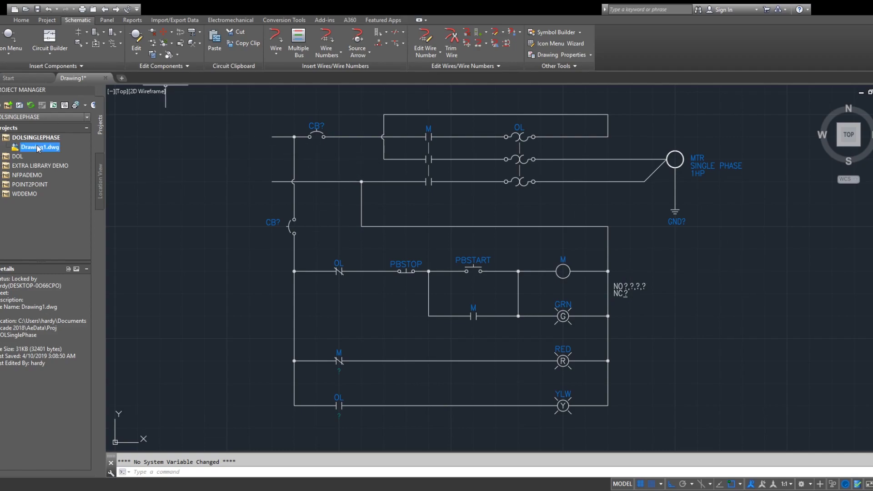
left_click(39, 141)
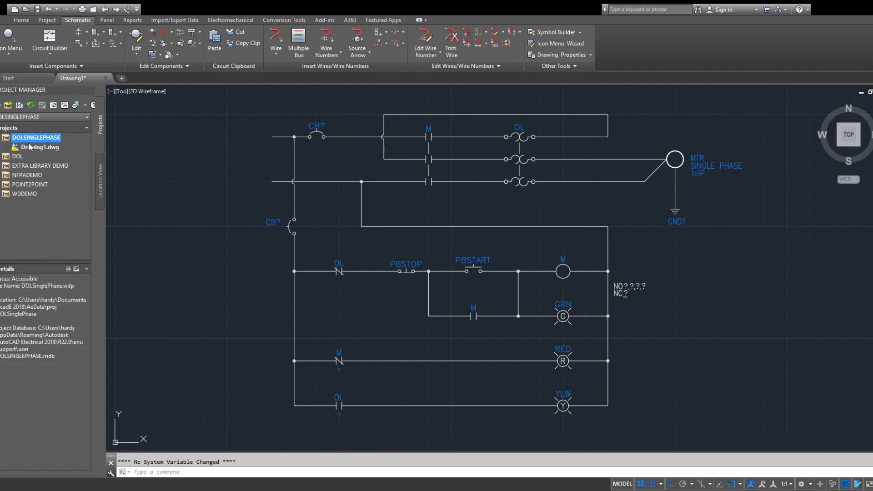
left_click(214, 139)
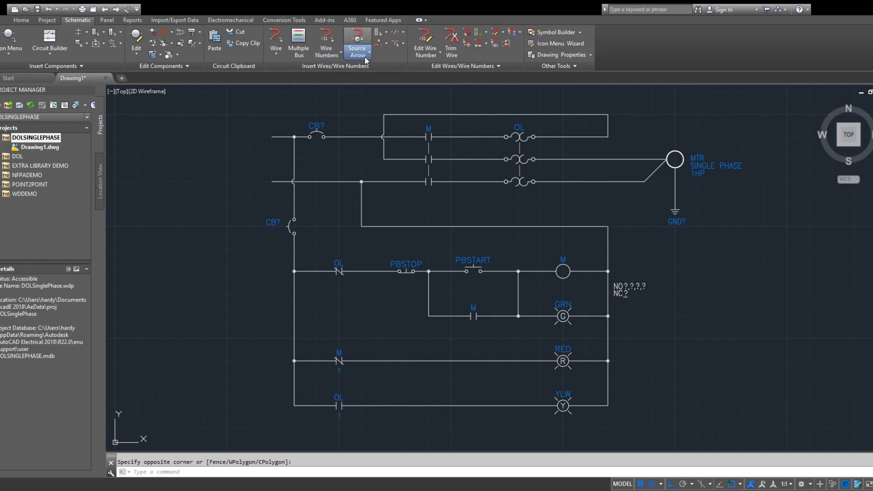
left_click(327, 53)
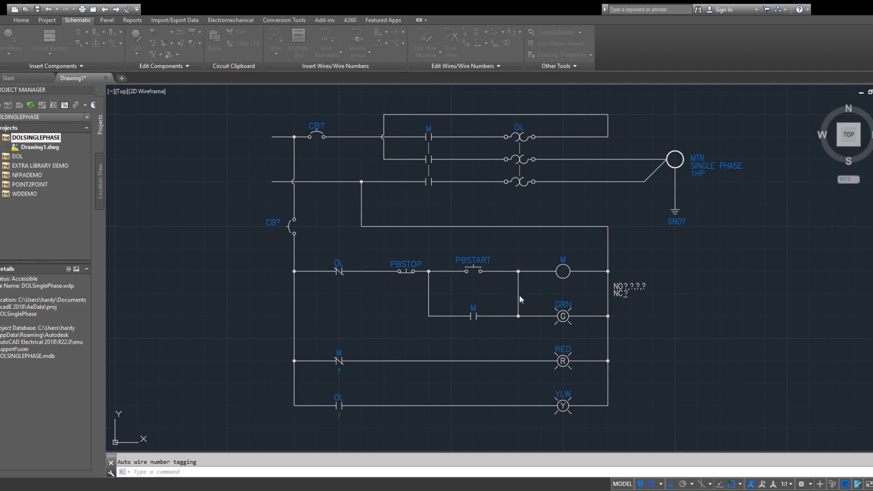
left_click(454, 304)
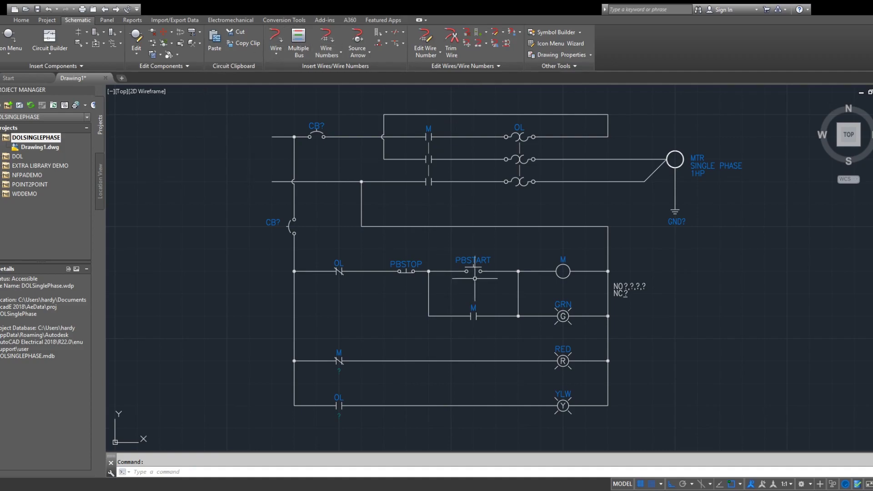
Edit the motor coil's component data and restore the tag M on the coil and its linked contacts.
left_click(670, 307)
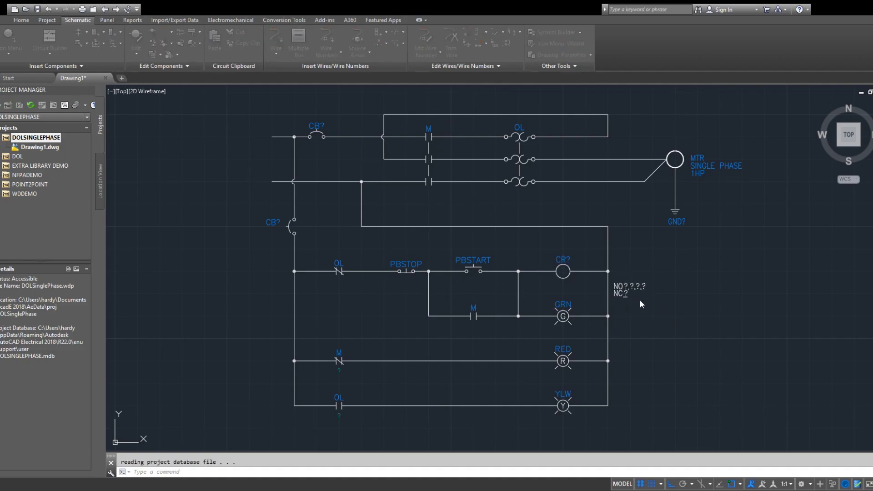
right_click(630, 289)
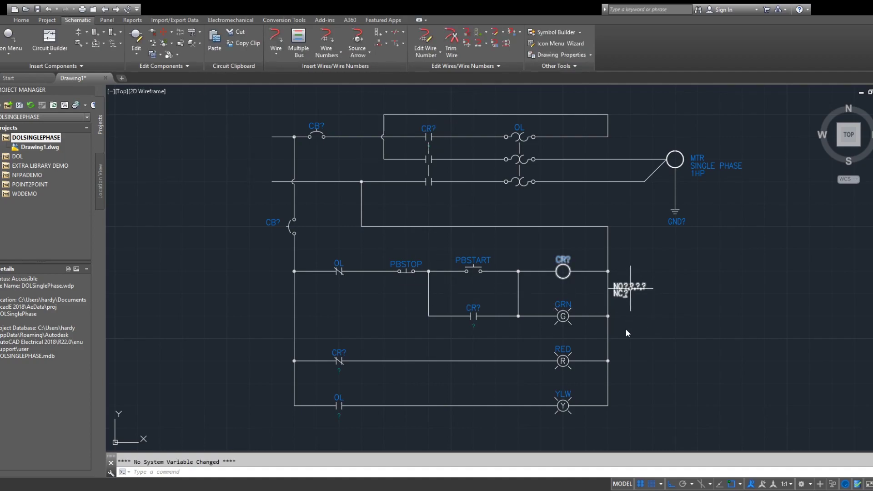
left_click(571, 241)
right_click(562, 260)
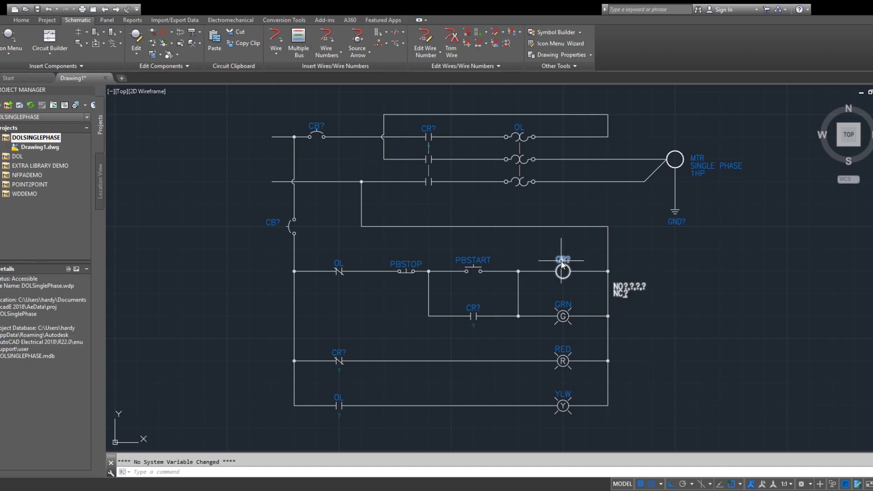
left_click(550, 236)
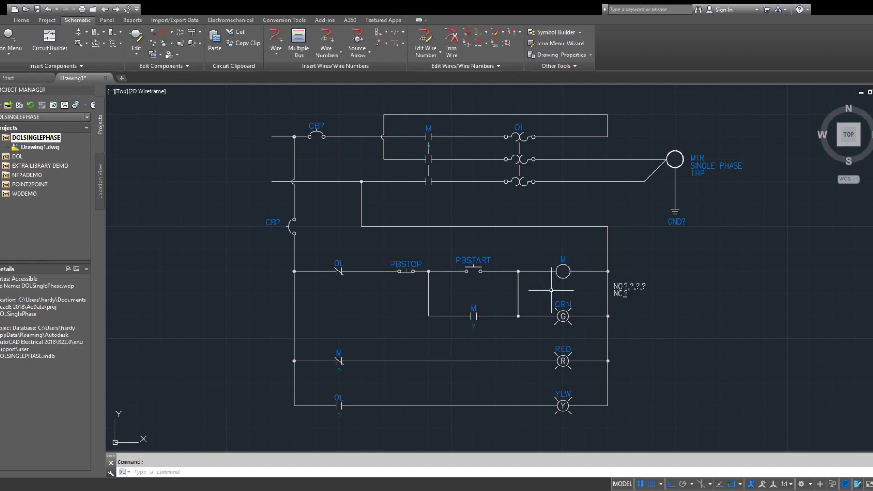
Set the coil's tag to M, including its linked contacts, and clear the question marks from its NO and NC cross-reference text.
right_click(621, 288)
left_click(643, 337)
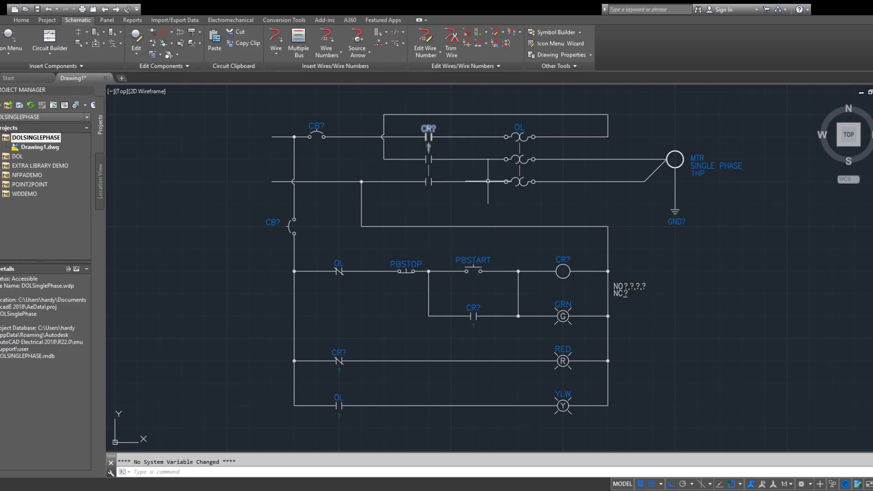
left_click(561, 257)
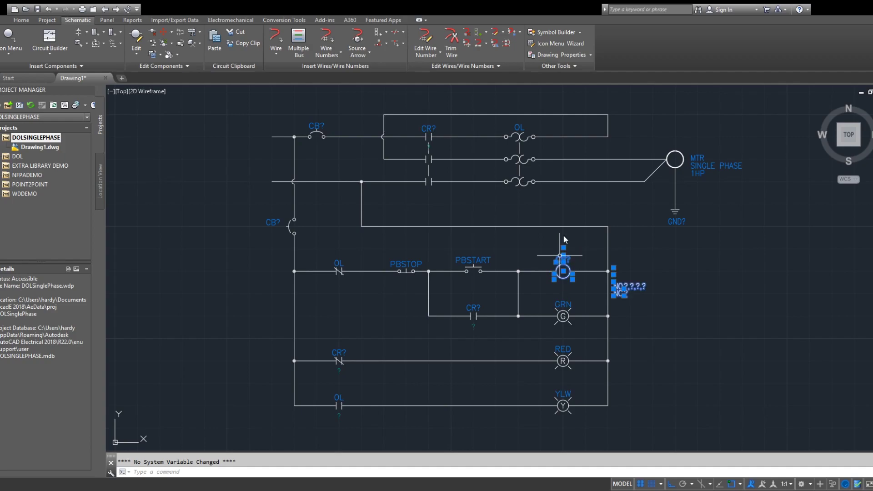
double_click(563, 258)
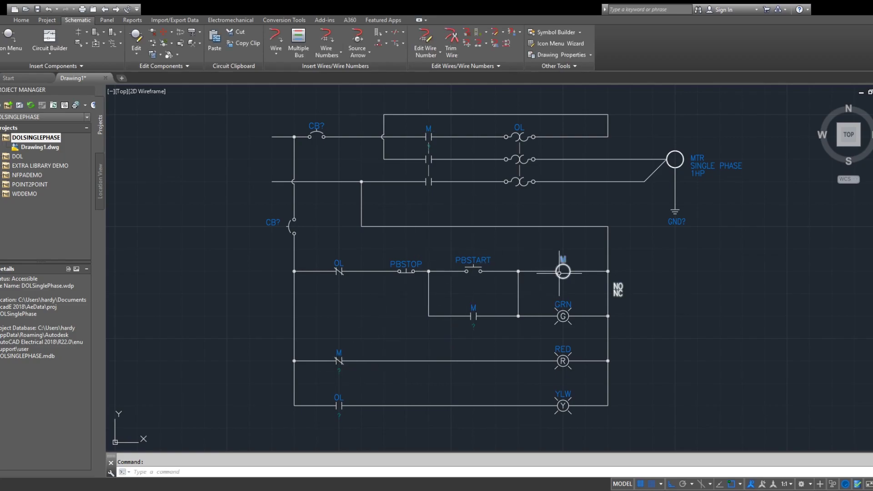
Hide the cross-reference attributes of the coil, the M control contacts and the lowest OL contact, and save the drawing.
left_click(643, 332)
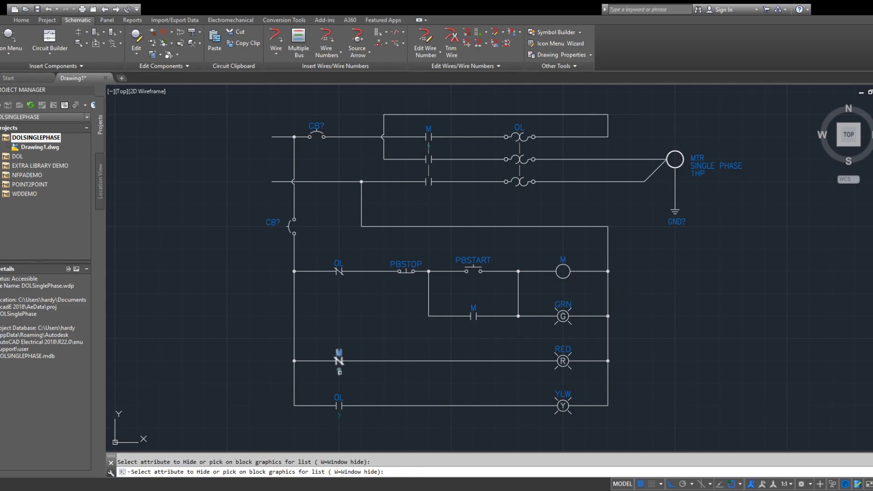
left_click(339, 416)
key("Escape")
key("ctrl+s")
middle_click_drag(727, 263, 681, 271)
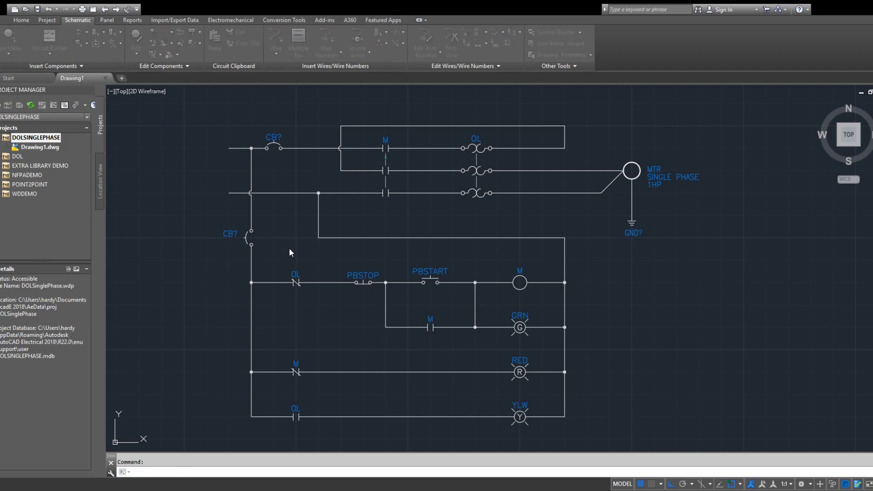
Insert a slash-shaped supply symbol labelled RED PHASE at the open end of the upper incoming power line.
key("Return")
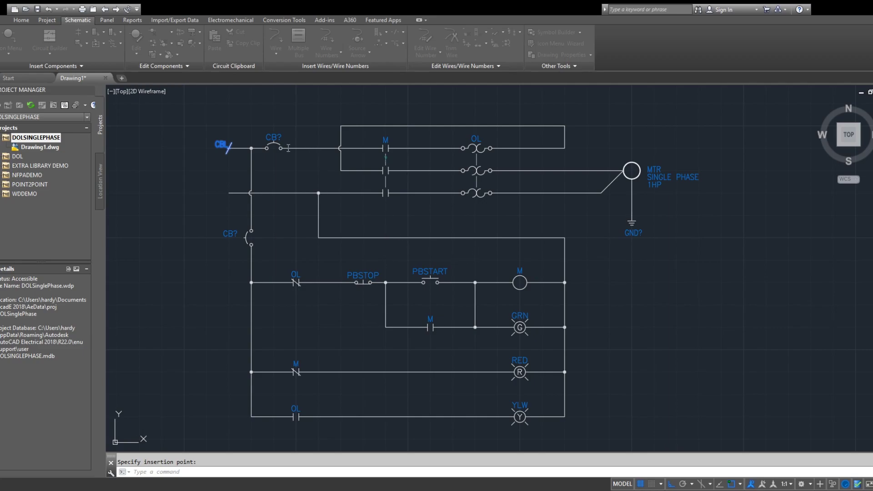
left_click(449, 360)
left_click(432, 272)
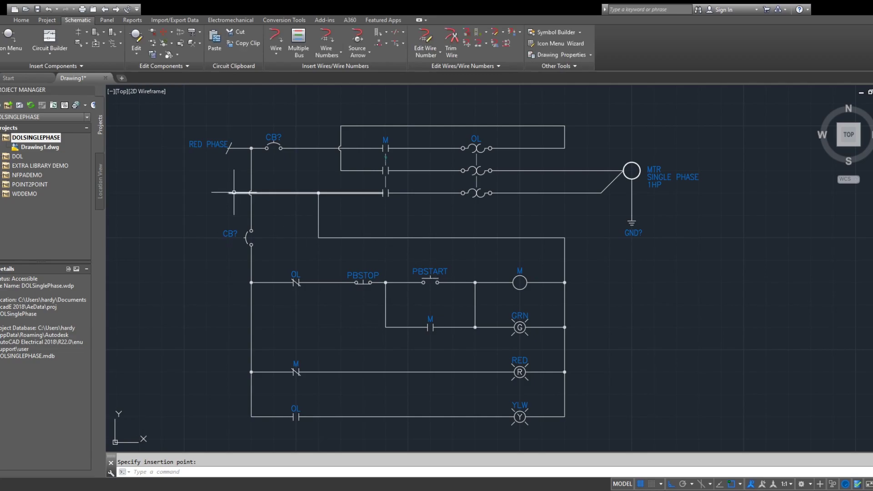